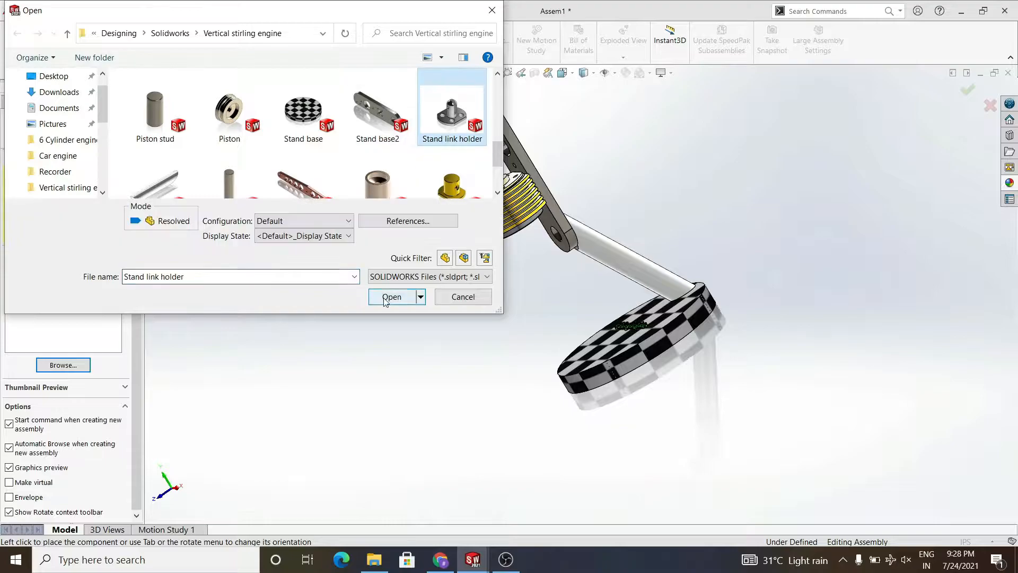
# Step: Place the Stand link holder in the assembly and mate it concentric with the cylinder's side hole
pyautogui.click(125, 40)
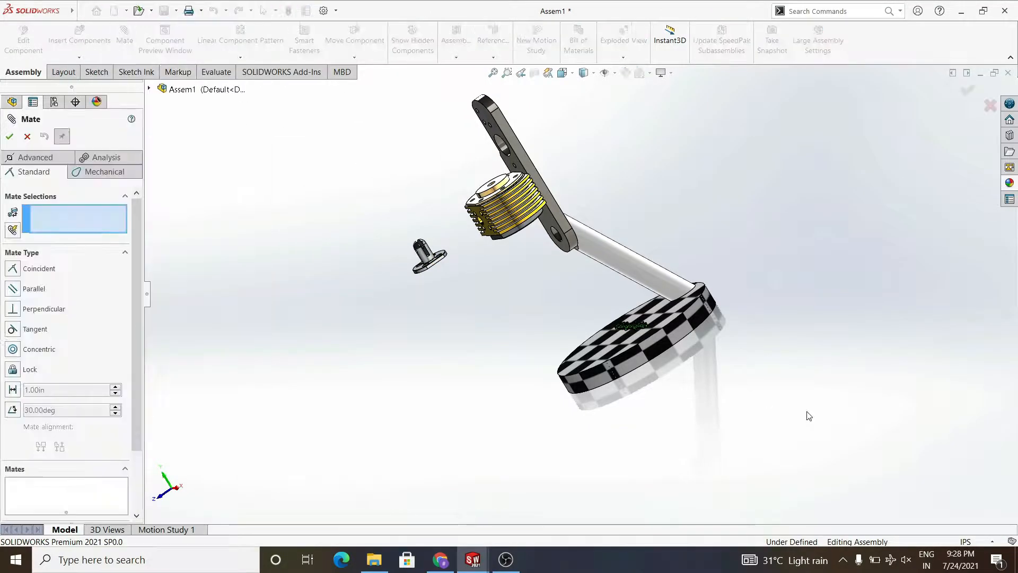
pyautogui.scroll(-6, 473, 209)
pyautogui.click(495, 204)
pyautogui.moveTo(398, 345); pyautogui.dragTo(371, 313, button='middle')
pyautogui.scroll(-8, 367, 309)
pyautogui.click(381, 361)
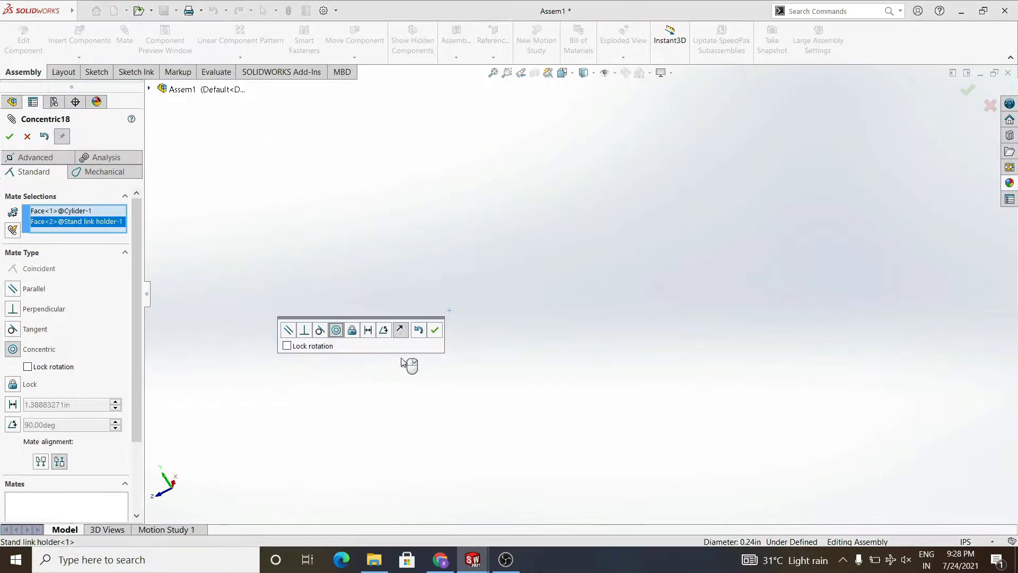
pyautogui.rightClick(381, 361)
# Step: Mate the Stand link holder's flange face coincident with the cylinder's flat side face
pyautogui.scroll(7, 603, 327)
pyautogui.click(734, 122)
pyautogui.moveTo(656, 193); pyautogui.dragTo(638, 248, button='middle')
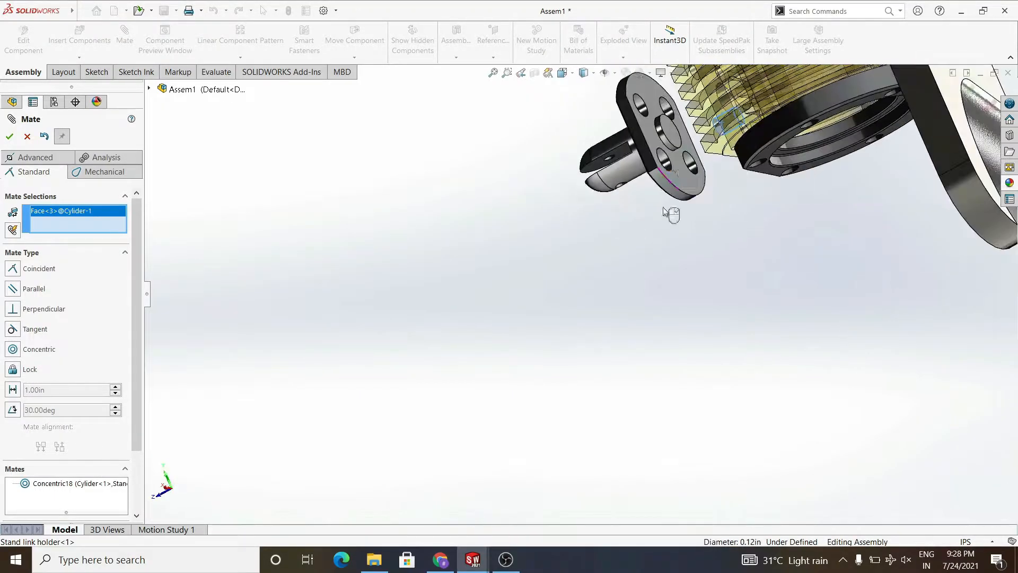
pyautogui.click(795, 154)
pyautogui.click(810, 132)
pyautogui.click(659, 141)
pyautogui.moveTo(706, 127); pyautogui.dragTo(719, 207, button='middle')
pyautogui.click(766, 109)
pyautogui.click(921, 83)
pyautogui.scroll(-1, 720, 161)
pyautogui.moveTo(694, 241); pyautogui.dragTo(701, 212, button='middle')
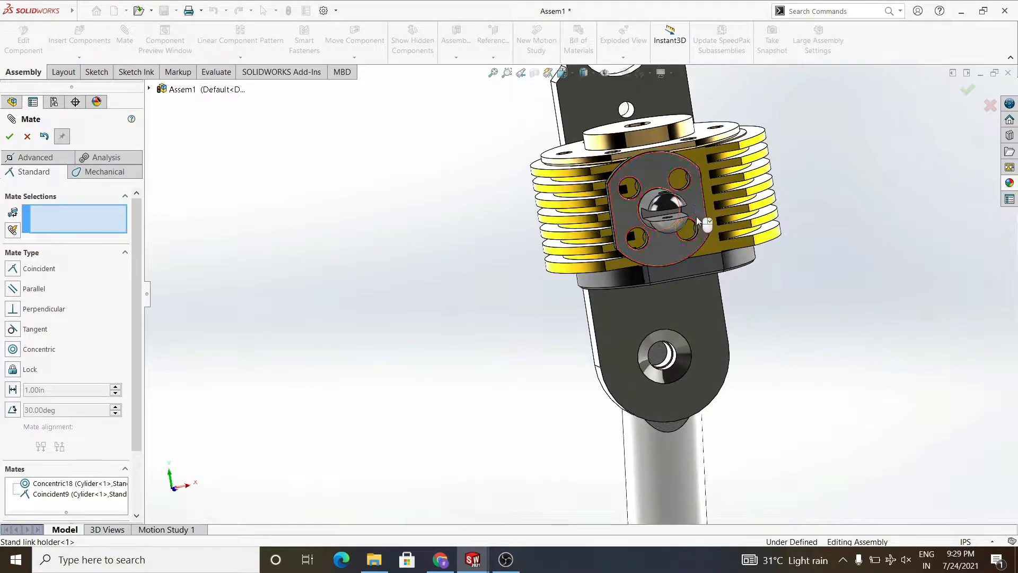
# Step: Undo the last mate between the Stand link holder and the cylinder and leave the Mate command
pyautogui.click(45, 136)
pyautogui.moveTo(297, 365); pyautogui.dragTo(275, 380, button='middle')
pyautogui.scroll(2, 544, 350)
pyautogui.scroll(-2, 782, 235)
pyautogui.moveTo(782, 235)
pyautogui.mouseDown(button='middle')
pyautogui.moveTo(778, 287)
pyautogui.moveTo(748, 228)
pyautogui.moveTo(800, 246)
pyautogui.moveTo(730, 153)
pyautogui.moveTo(745, 157)
pyautogui.mouseUp(button='middle')
pyautogui.press('Escape')
pyautogui.click(795, 173)
pyautogui.click(825, 143)
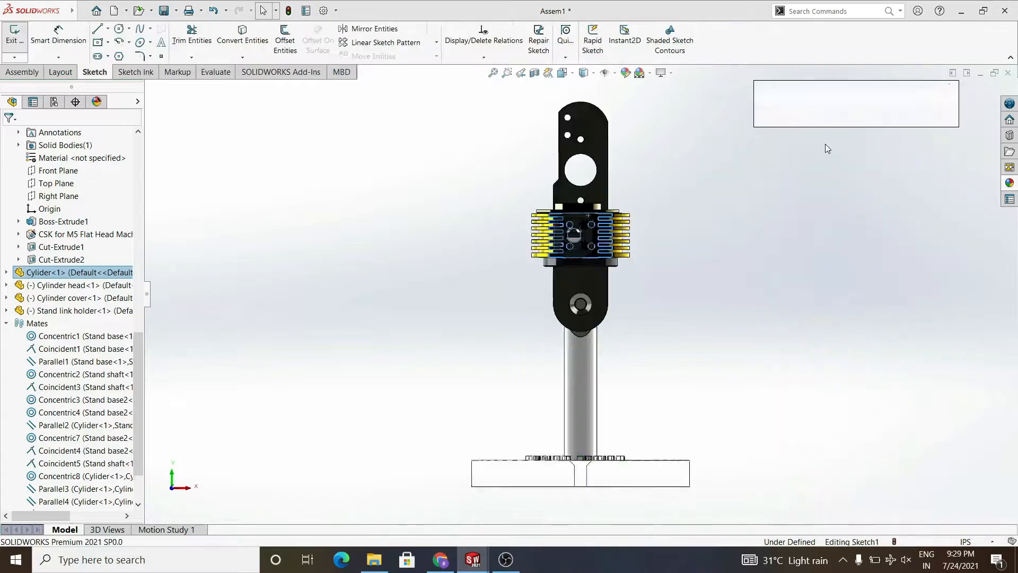
pyautogui.click(14, 40)
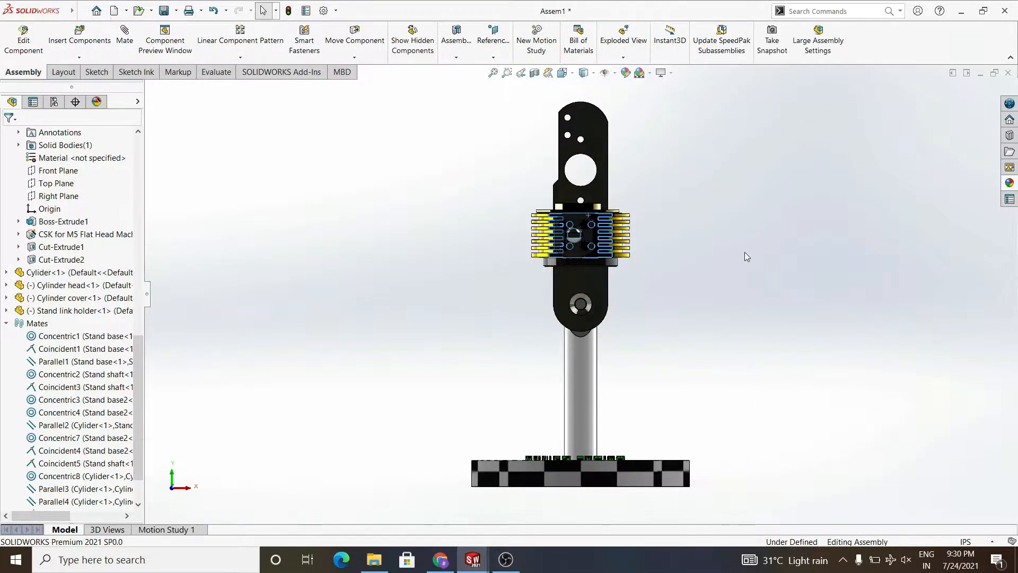
# Step: Open the cylinder part on its own and edit Sketch6 of Cut-Revolve1
pyautogui.scroll(-2, 608, 216)
pyautogui.moveTo(608, 216); pyautogui.dragTo(491, 263, button='middle')
pyautogui.click(491, 263)
pyautogui.click(522, 161)
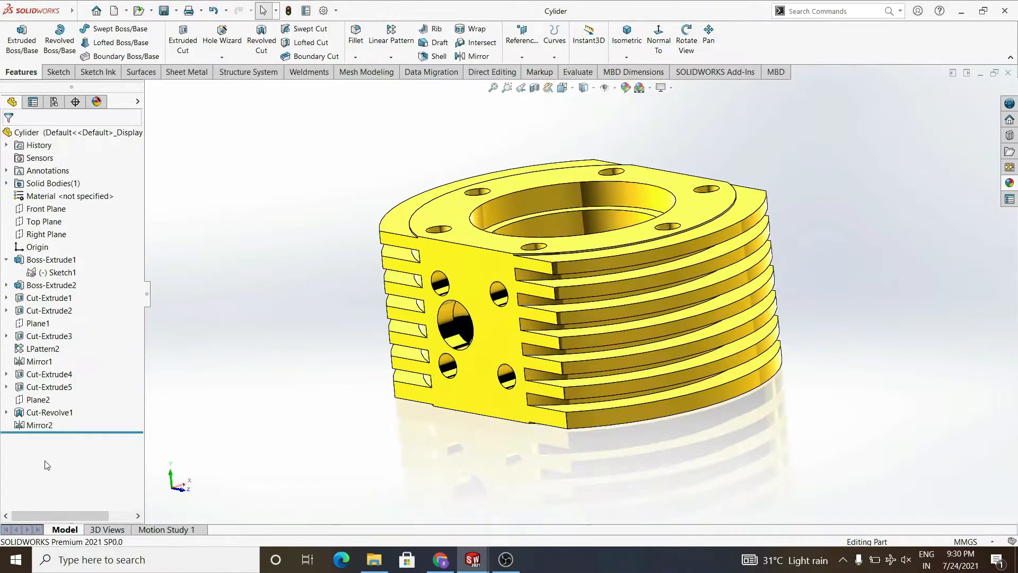
pyautogui.rightClick(48, 424)
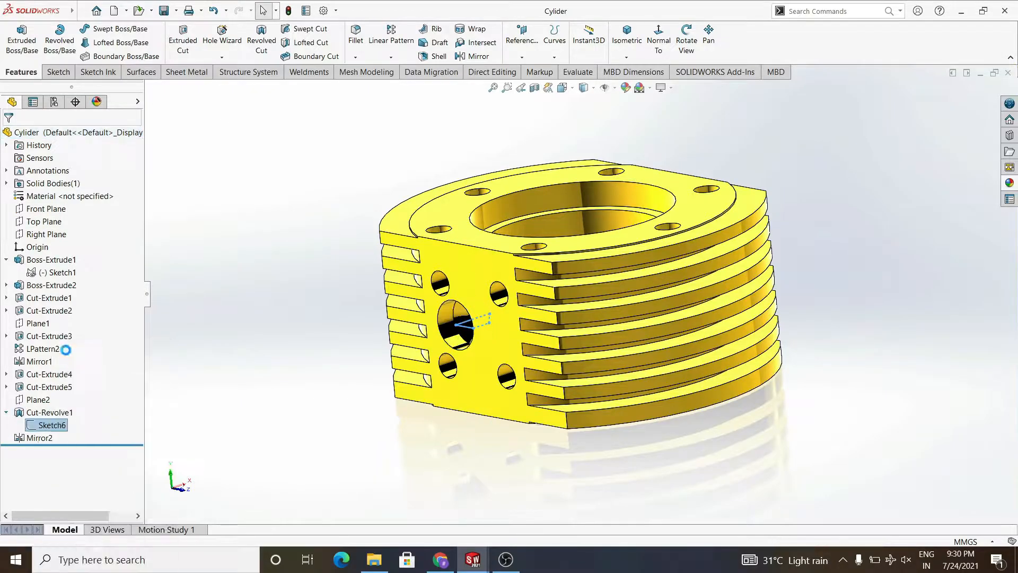
pyautogui.click(79, 356)
# Step: Try to constrain the profile's pointed corner to the midpoint of the cylinder's edge, and delete that midpoint relation
pyautogui.moveTo(501, 300); pyautogui.dragTo(578, 258, button='middle')
pyautogui.click(532, 260)
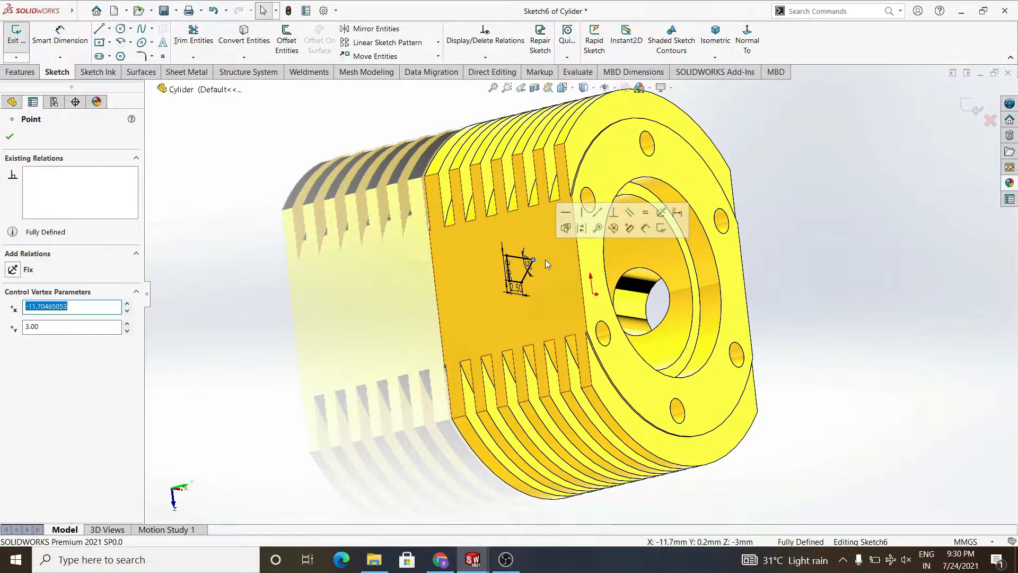
pyautogui.keyDown('ctrl'); pyautogui.click(580, 261); pyautogui.keyUp('ctrl')
pyautogui.click(609, 210)
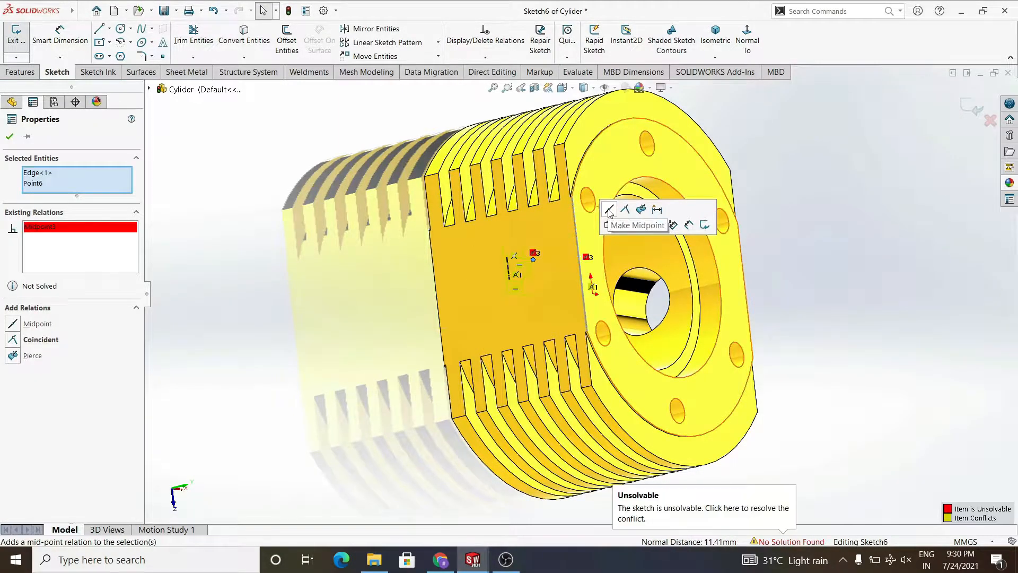
pyautogui.rightClick(82, 230)
pyautogui.click(104, 253)
# Step: Delete the horizontal relation from the profile's longest line
pyautogui.moveTo(596, 273)
pyautogui.mouseDown(button='middle')
pyautogui.moveTo(543, 291)
pyautogui.moveTo(487, 276)
pyautogui.mouseUp(button='middle')
pyautogui.press('Escape')
pyautogui.scroll(-5, 489, 275)
pyautogui.click(585, 245)
pyautogui.scroll(2, 582, 289)
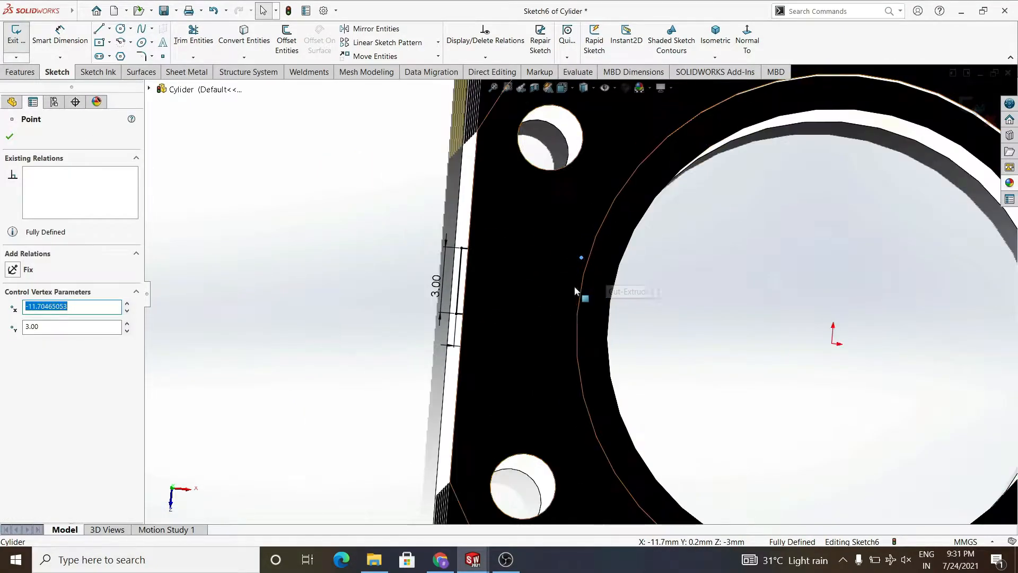
pyautogui.click(515, 251)
pyautogui.scroll(-3, 536, 264)
pyautogui.scroll(2, 663, 290)
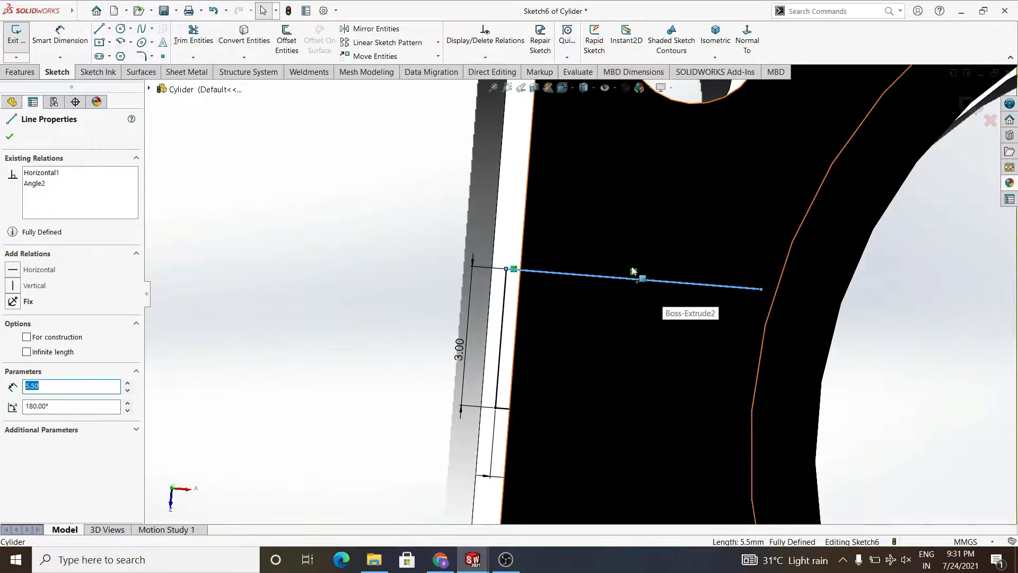
pyautogui.rightClick(634, 269)
pyautogui.press('Escape')
pyautogui.click(636, 275)
pyautogui.rightClick(637, 275)
pyautogui.click(686, 389)
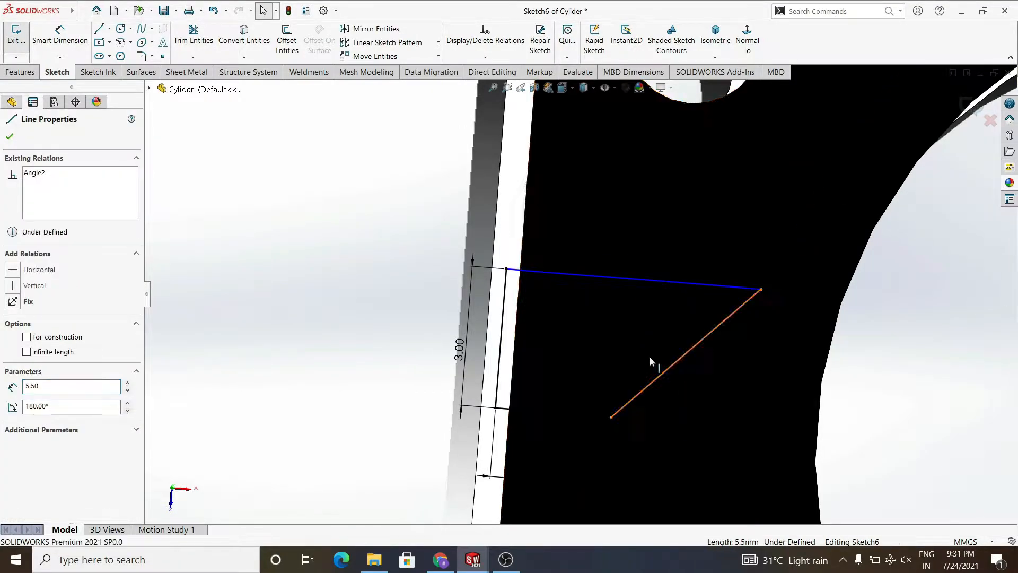
pyautogui.scroll(3, 687, 295)
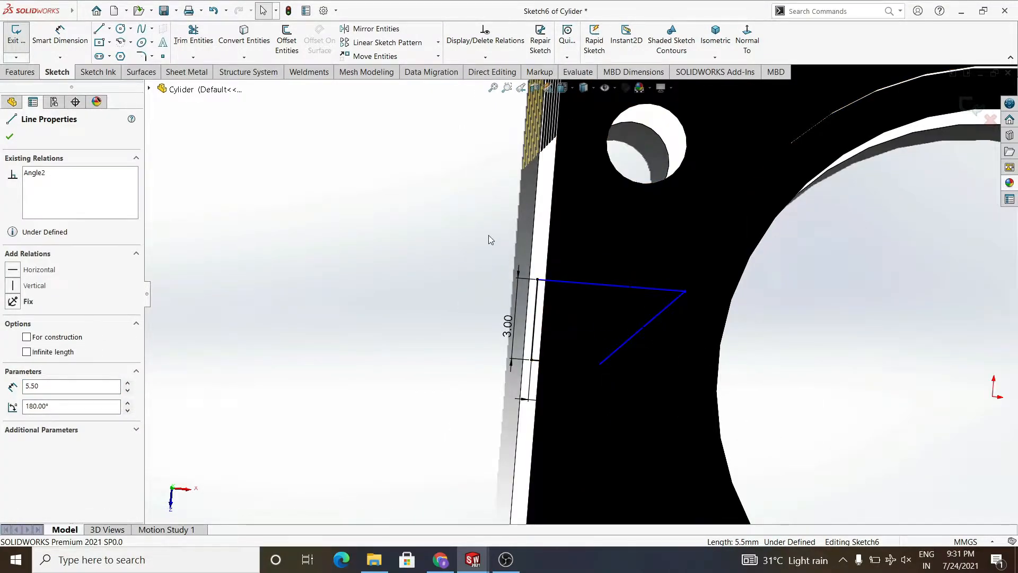
# Step: Try a midpoint relation between the profile's square upper corner and the cylinder's edge, and remove the corner's relation
pyautogui.click(685, 292)
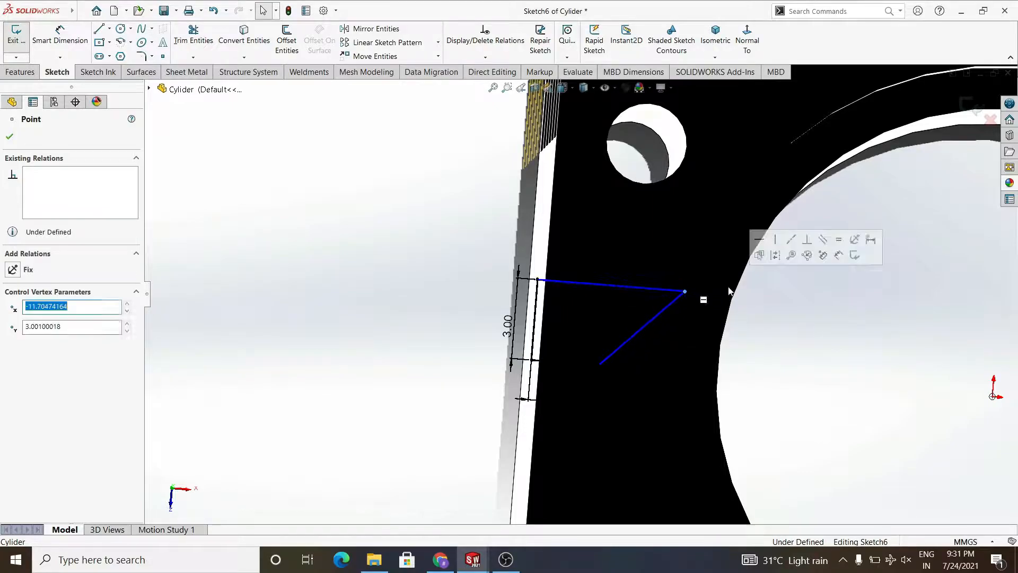
pyautogui.moveTo(415, 344); pyautogui.dragTo(503, 334, button='middle')
pyautogui.scroll(4, 516, 281)
pyautogui.click(566, 287)
pyautogui.keyDown('ctrl'); pyautogui.click(642, 290); pyautogui.keyUp('ctrl')
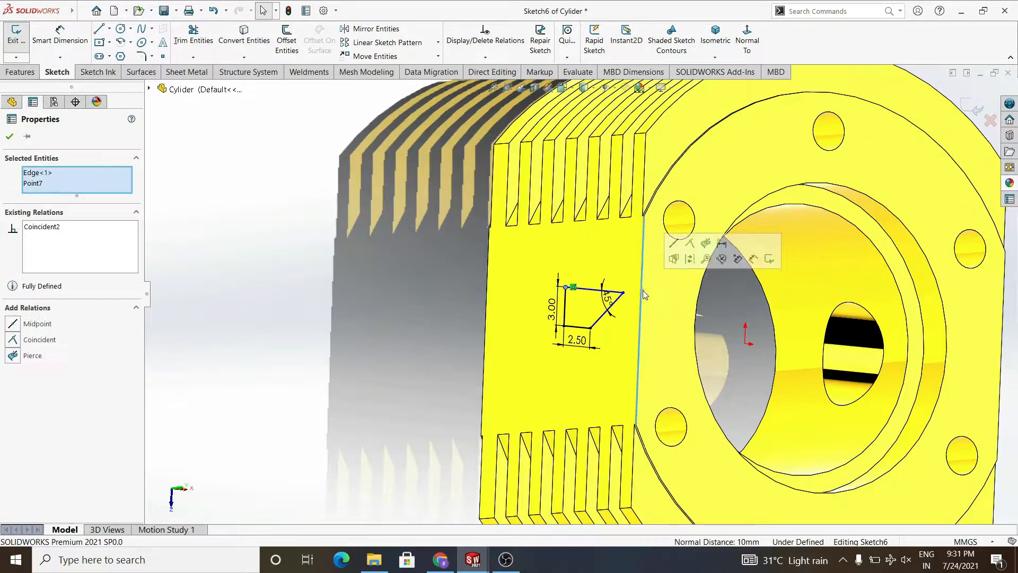
pyautogui.click(675, 243)
pyautogui.rightClick(107, 255)
pyautogui.click(128, 262)
pyautogui.press('Escape')
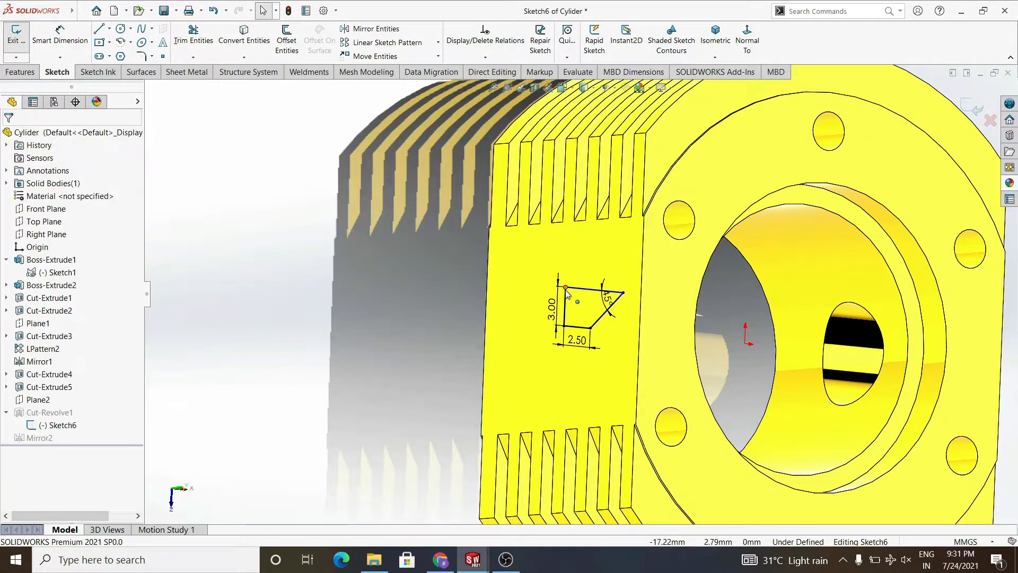
# Step: Examine the relations of the profile's upper line and its corner point with the sketch viewed straight on
pyautogui.click(566, 291)
pyautogui.scroll(6, 554, 296)
pyautogui.click(446, 307)
pyautogui.click(618, 259)
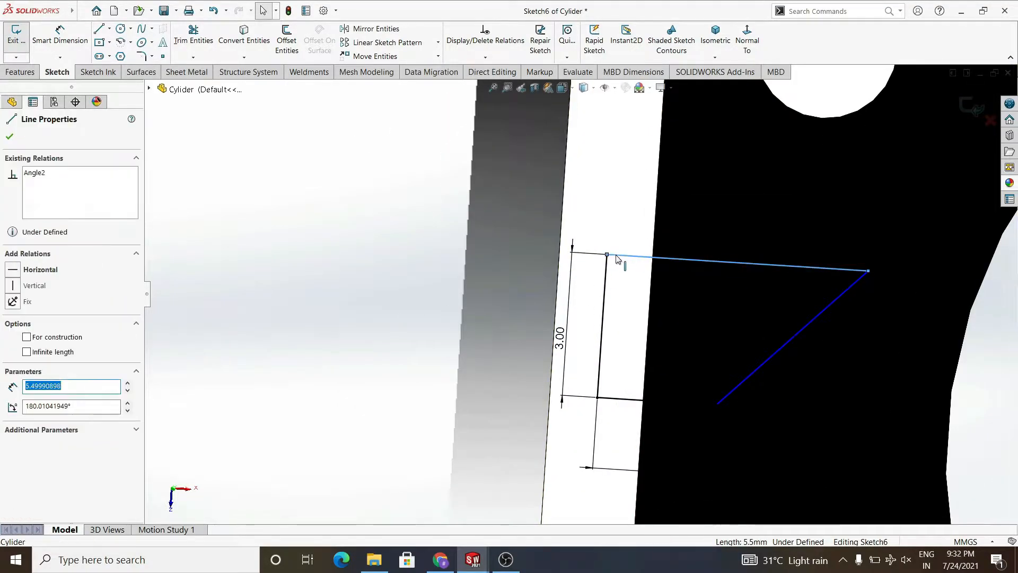
pyautogui.moveTo(617, 259); pyautogui.dragTo(579, 313, button='middle')
pyautogui.click(579, 313)
pyautogui.click(743, 51)
pyautogui.click(582, 343)
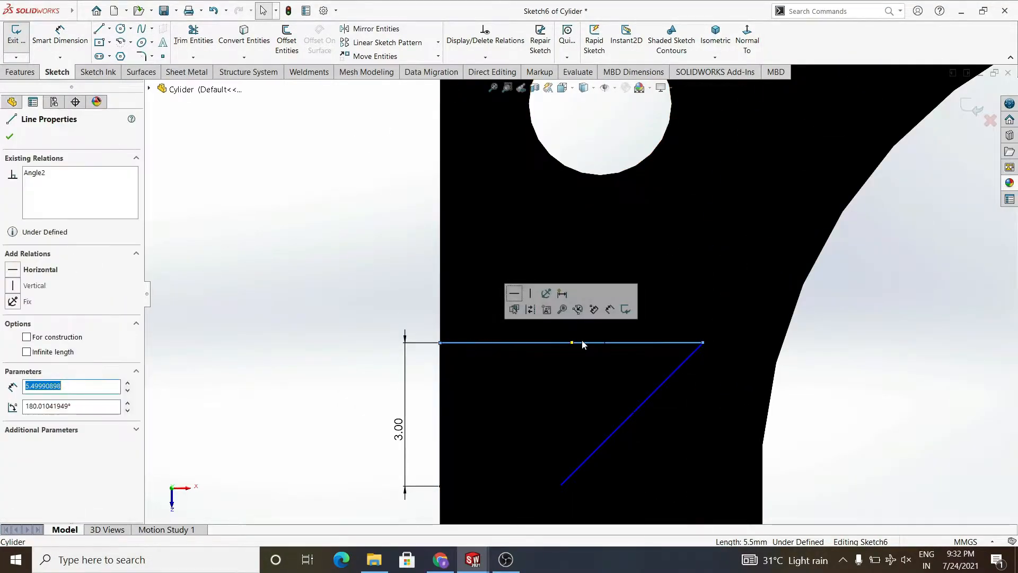
pyautogui.rightClick(440, 342)
pyautogui.click(397, 344)
pyautogui.click(486, 343)
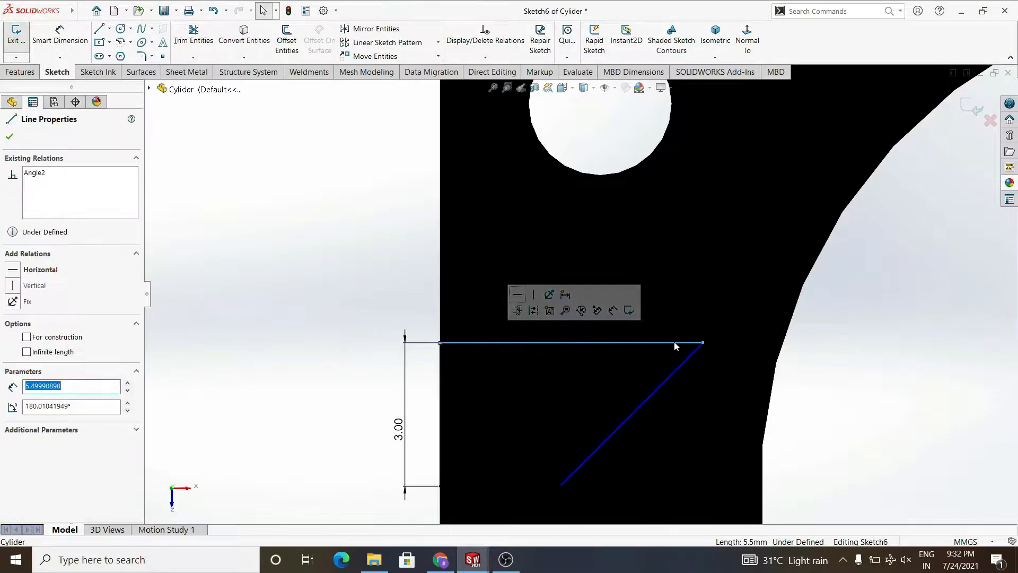
pyautogui.click(441, 343)
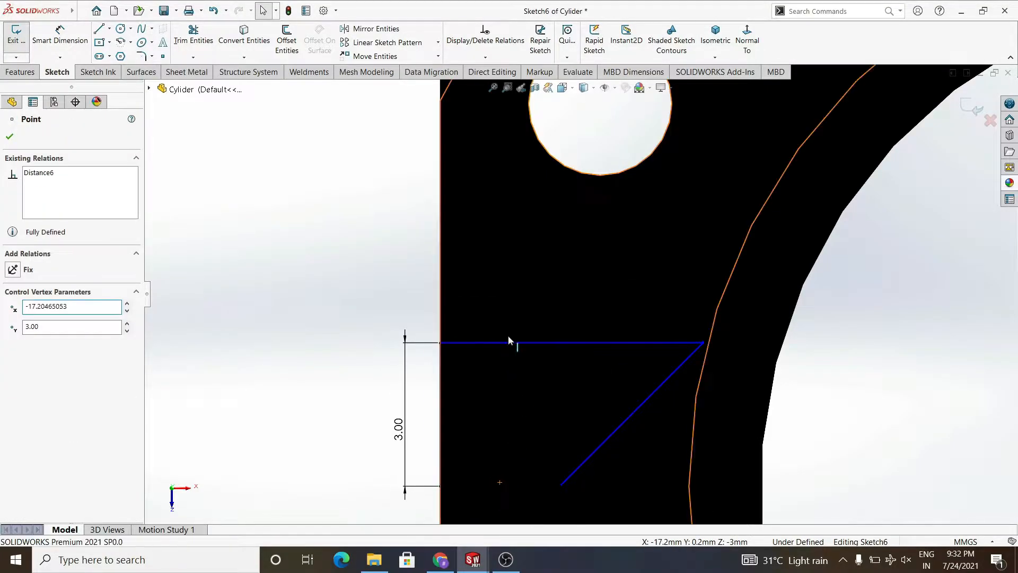
# Step: Dimension the length of the profile's upper horizontal line
pyautogui.press('z')
pyautogui.click(488, 418)
pyautogui.rightClick(483, 434)
pyautogui.click(528, 534)
pyautogui.click(77, 41)
pyautogui.click(582, 328)
pyautogui.click(582, 285)
pyautogui.press('Return')
pyautogui.press('z')
pyautogui.press('Escape')
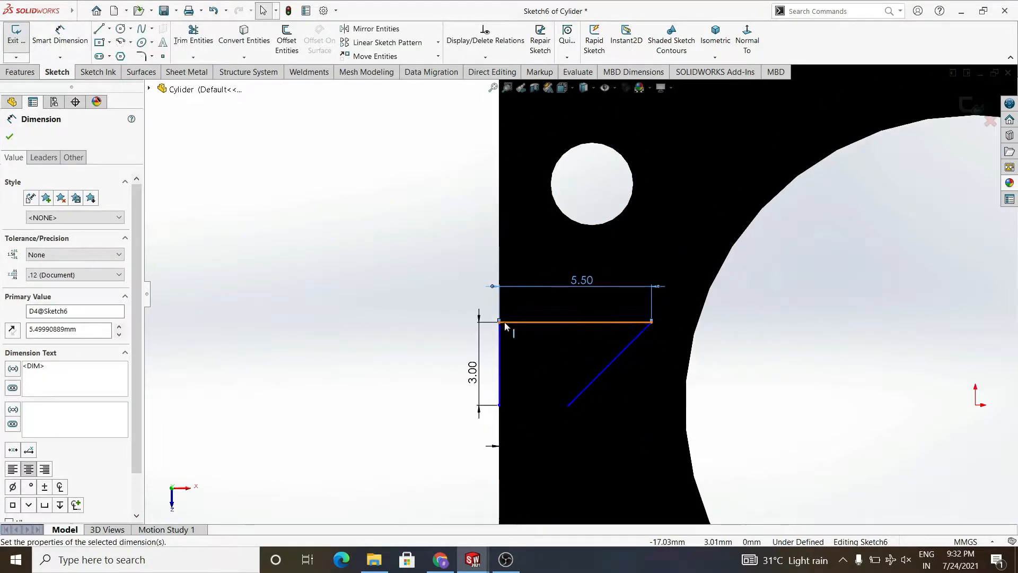
# Step: Shift the profile inward from the cylinder's edge and select its horizontal line together with the origin
pyautogui.click(504, 322)
pyautogui.moveTo(500, 392); pyautogui.dragTo(520, 451)
pyautogui.scroll(2, 536, 375)
pyautogui.moveTo(536, 374); pyautogui.dragTo(656, 436, button='middle')
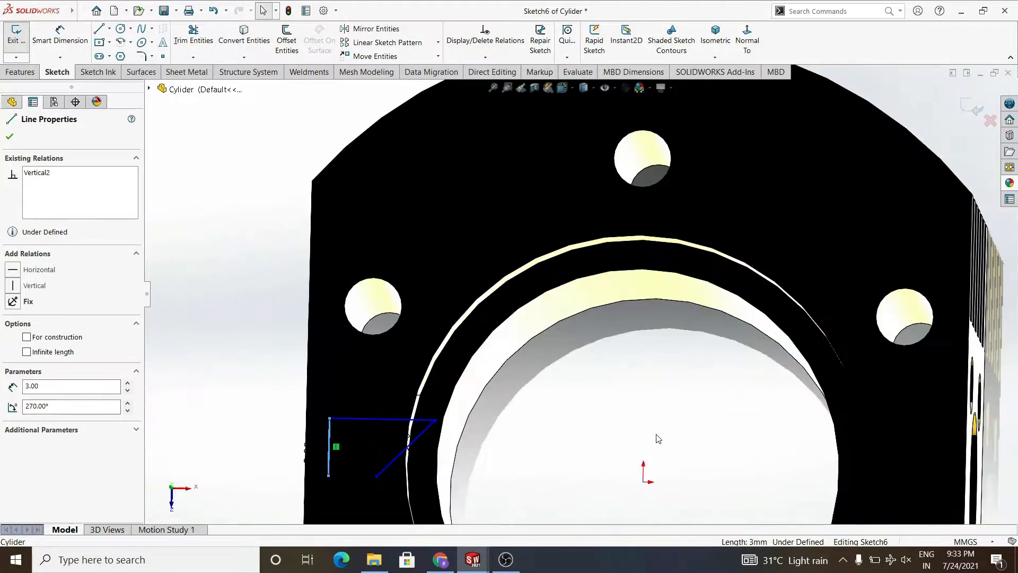
pyautogui.scroll(2, 580, 287)
pyautogui.click(747, 41)
pyautogui.keyDown('ctrl'); pyautogui.click(723, 333); pyautogui.keyUp('ctrl')
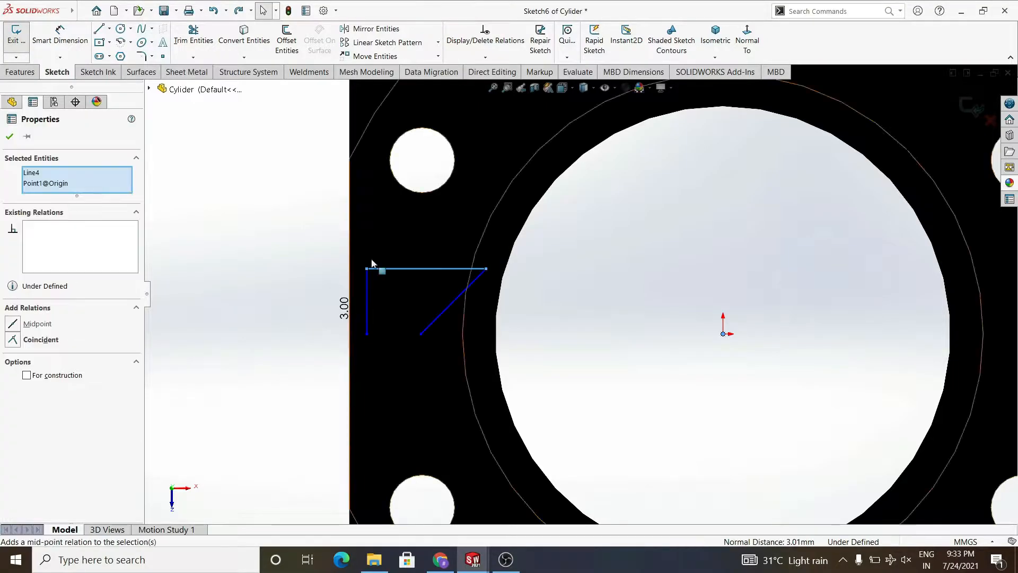
pyautogui.press('Escape')
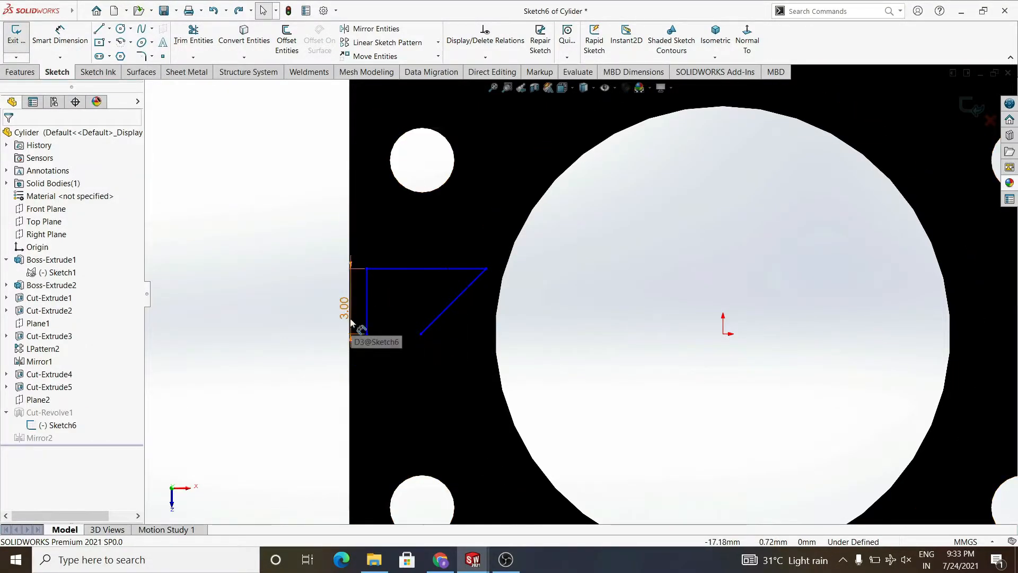
# Step: Trim away the old profile's horizontal and slanted lines
pyautogui.click(196, 41)
pyautogui.click(424, 268)
pyautogui.click(430, 325)
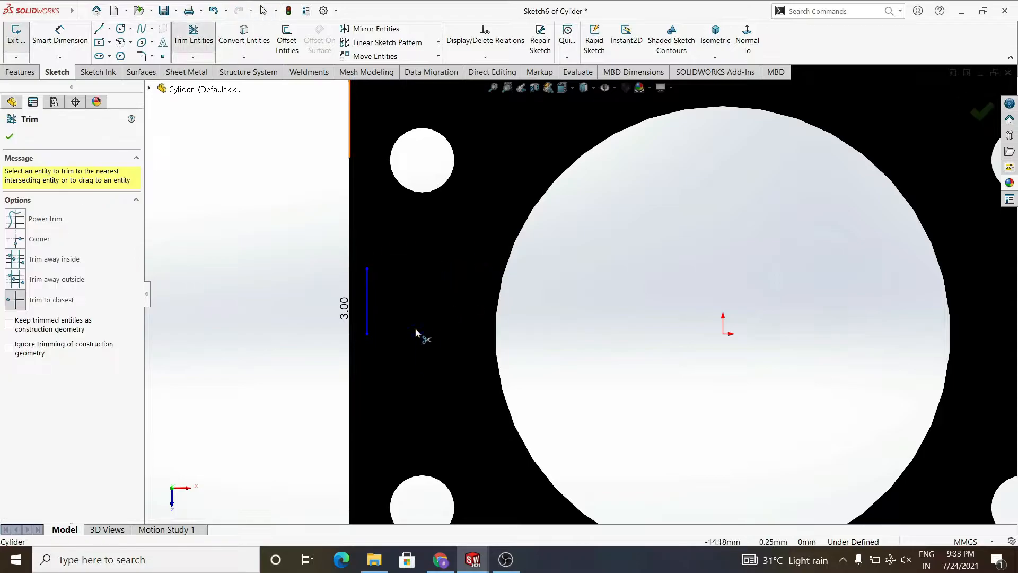
# Step: Sketch a new closed four-line profile with one slanted side, starting at the midpoint of the cylinder's side edge
pyautogui.click(99, 28)
pyautogui.scroll(4, 471, 314)
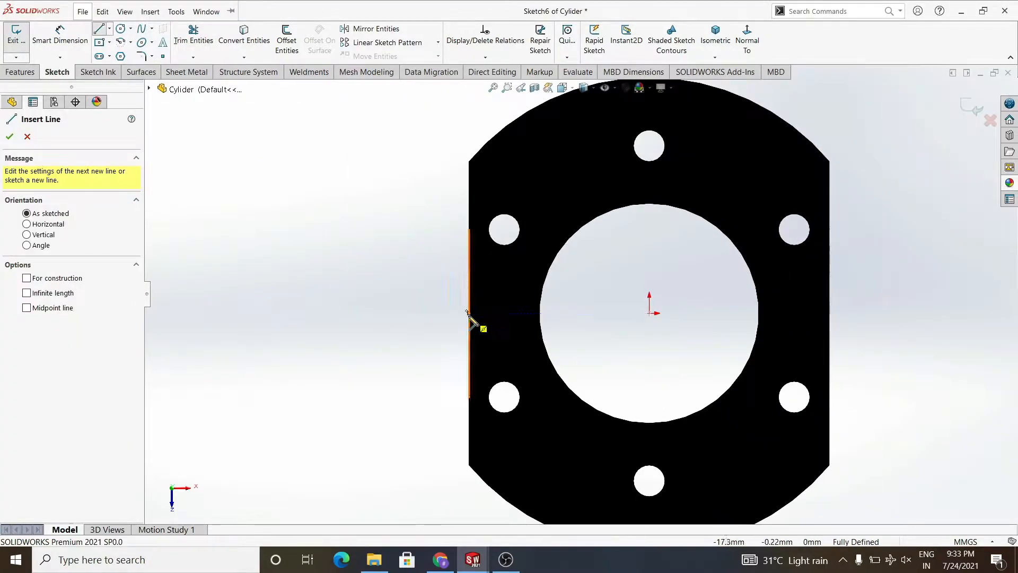
pyautogui.click(469, 313)
pyautogui.click(499, 313)
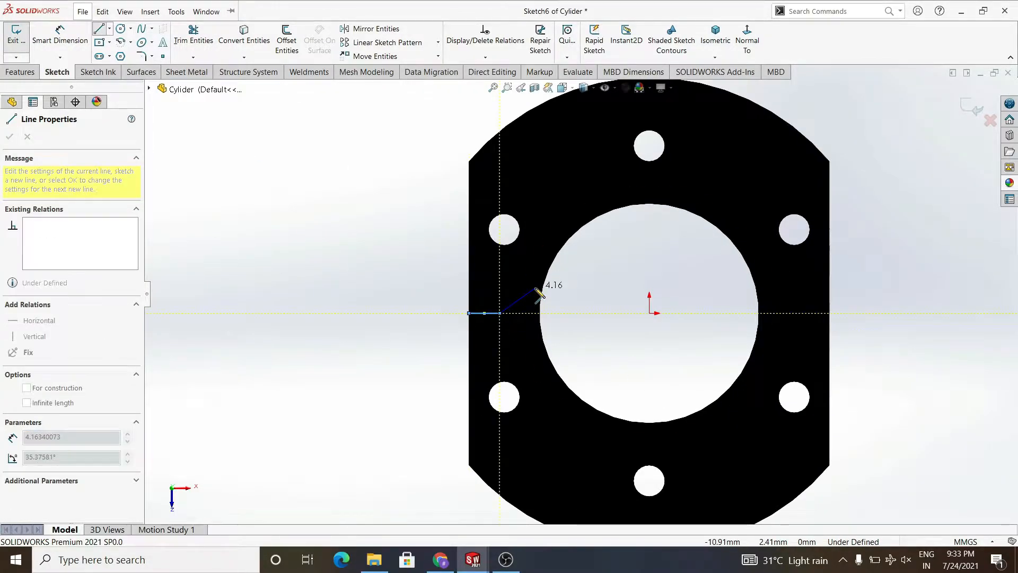
pyautogui.press('Escape')
pyautogui.press('l')
pyautogui.click(469, 331)
pyautogui.click(502, 331)
pyautogui.click(469, 313)
pyautogui.click(468, 330)
# Step: Dimension the angle between the profile's slanted line and its horizontal line as 45°
pyautogui.click(60, 40)
pyautogui.scroll(-6, 490, 312)
pyautogui.click(581, 351)
pyautogui.click(570, 315)
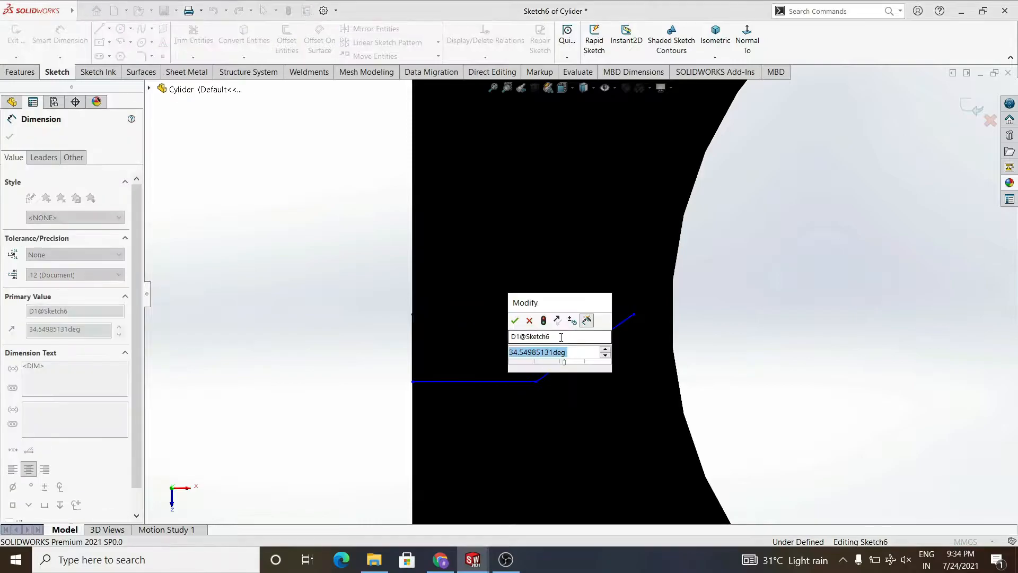
pyautogui.write('45')
pyautogui.press('Return')
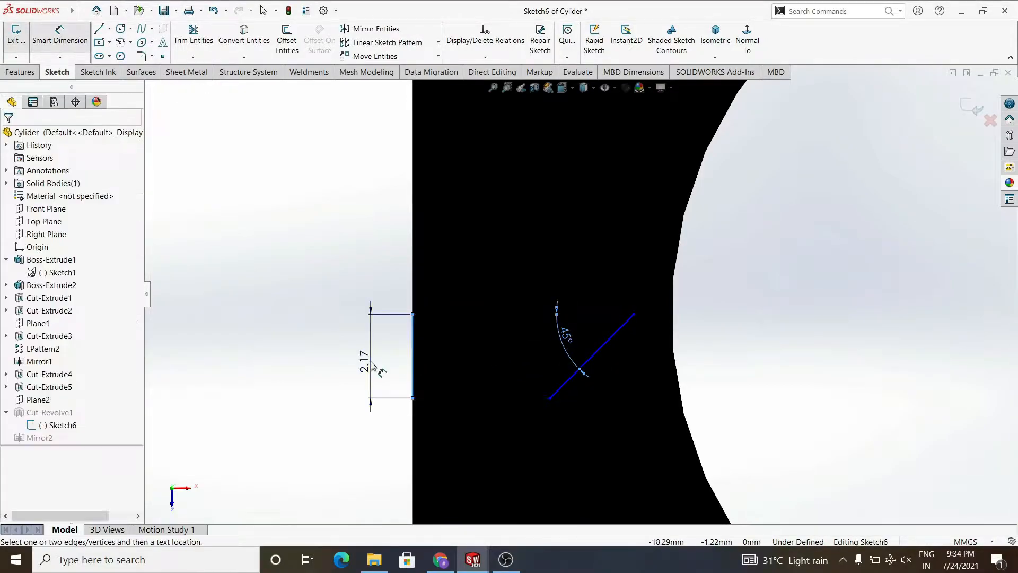
# Step: Set the profile's lower line to 2 mm and return from the rebuilt cylinder part to the assembly
pyautogui.click(485, 452)
pyautogui.write('2')
pyautogui.press('Return')
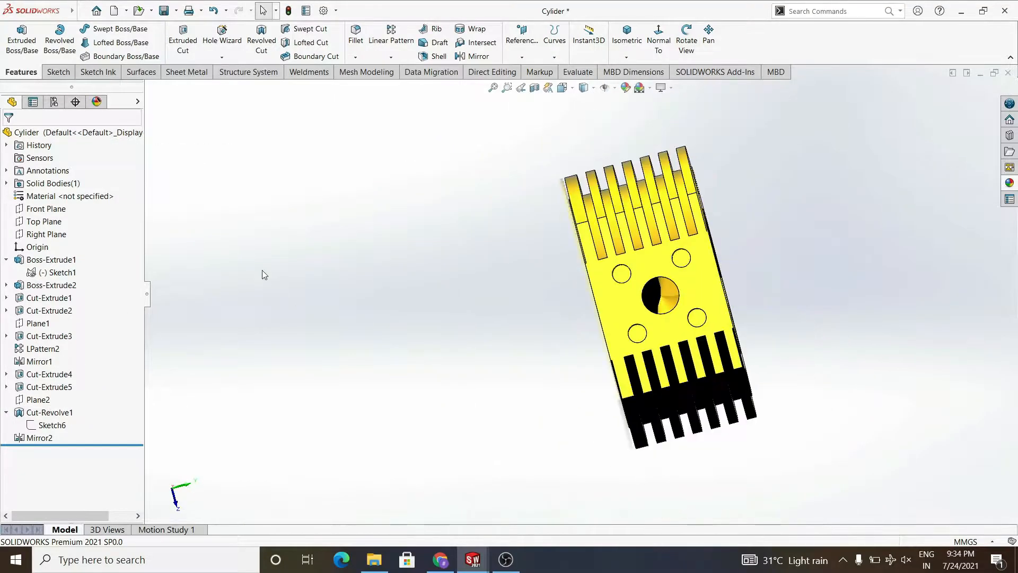
pyautogui.click(1010, 71)
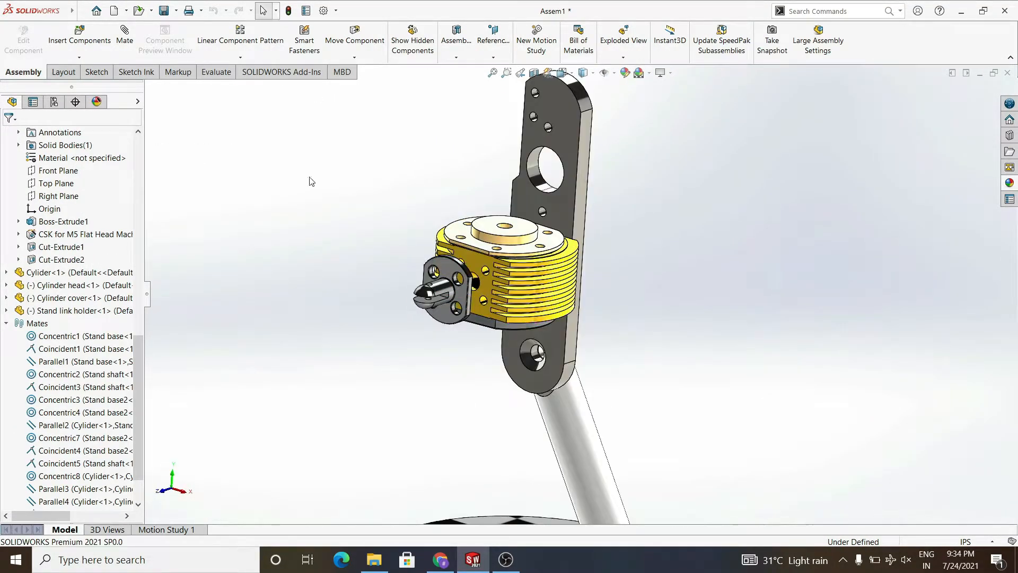
# Step: Try to mate a small flange hole of the Stand link holder concentric with the cylinder's matching screw hole
pyautogui.click(124, 35)
pyautogui.scroll(-5, 409, 304)
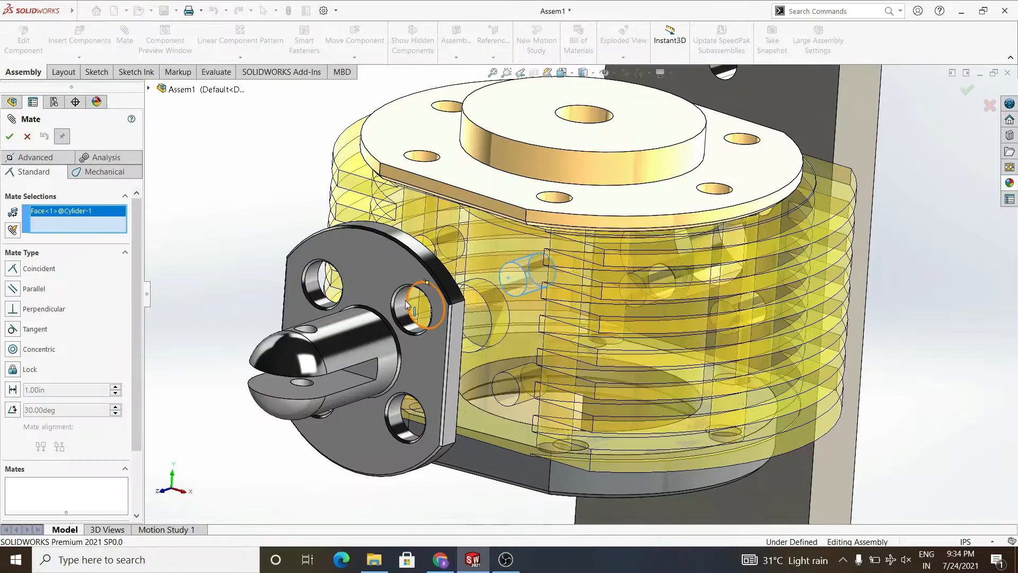
pyautogui.click(409, 305)
pyautogui.rightClick(98, 222)
pyautogui.click(129, 244)
pyautogui.click(409, 306)
pyautogui.click(211, 290)
# Step: Add a coincident mate that seats the back of the Stand link holder's flange on the cylinder's flat side
pyautogui.moveTo(210, 290); pyautogui.dragTo(268, 281, button='middle')
pyautogui.scroll(3, 339, 310)
pyautogui.moveTo(398, 347); pyautogui.dragTo(301, 379, button='middle')
pyautogui.click(505, 332)
pyautogui.moveTo(504, 331); pyautogui.dragTo(567, 313, button='middle')
pyautogui.click(529, 283)
pyautogui.click(673, 265)
# Step: Try again to mate a flange hole of the Stand link holder concentric with the cylinder's screw hole, and leave the Mate command
pyautogui.moveTo(614, 350); pyautogui.dragTo(493, 341, button='middle')
pyautogui.click(493, 342)
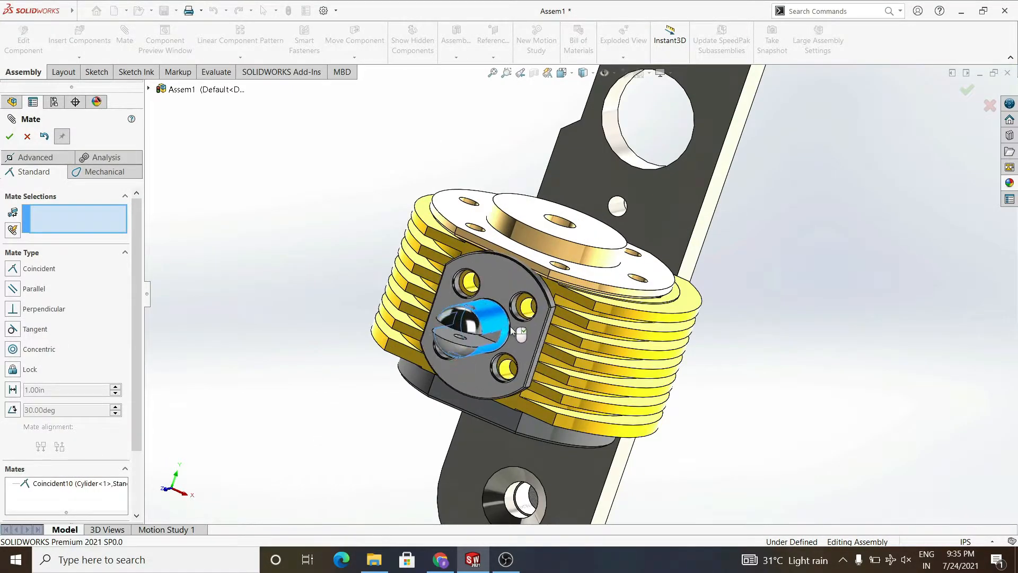
pyautogui.scroll(-5, 509, 305)
pyautogui.click(522, 313)
pyautogui.click(587, 327)
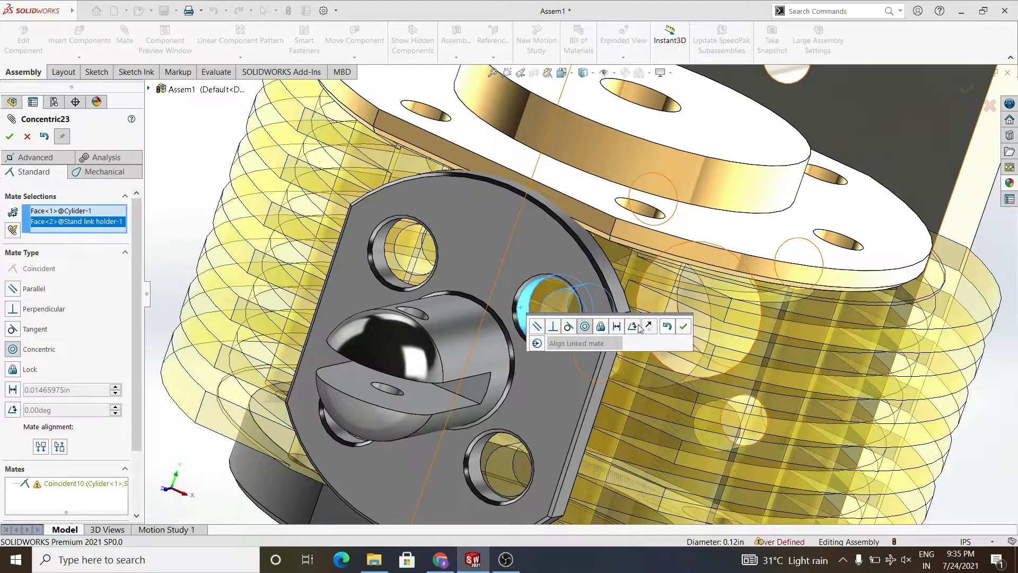
pyautogui.click(669, 329)
pyautogui.click(521, 311)
pyautogui.click(565, 309)
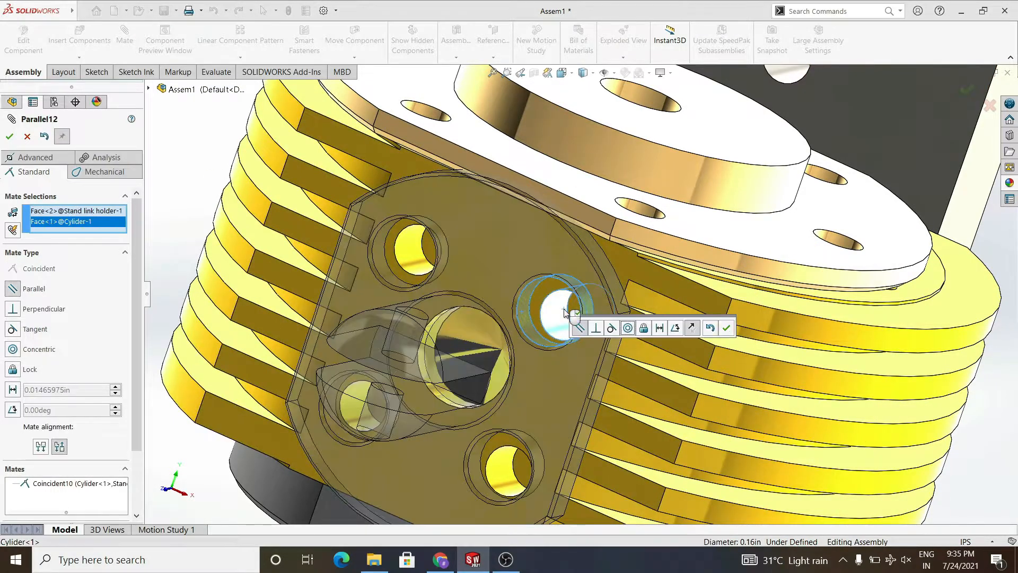
pyautogui.click(628, 329)
pyautogui.click(709, 329)
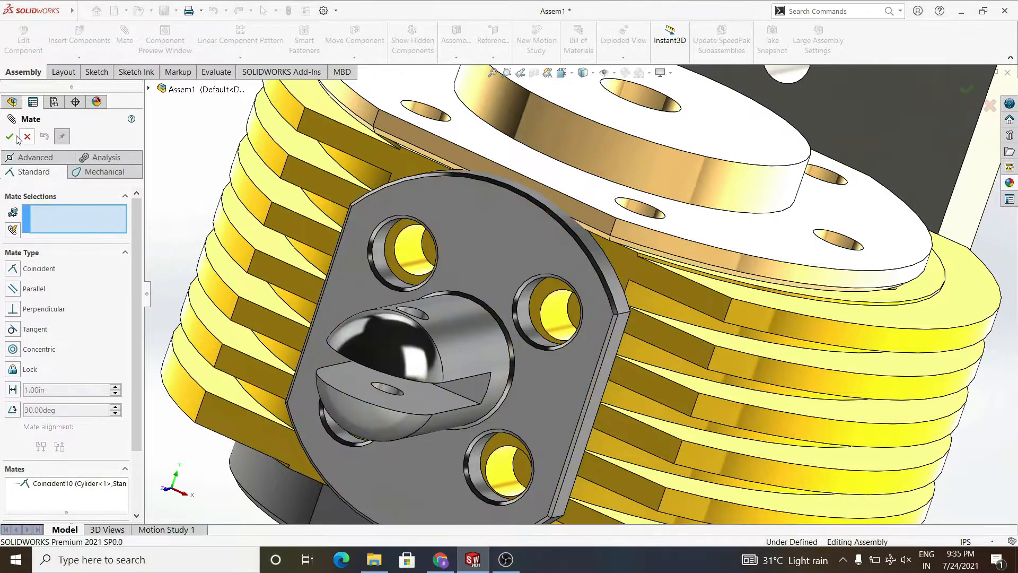
pyautogui.click(27, 136)
# Step: Open the Trasfer piston and Flawshaft part files together for insertion into the assembly
pyautogui.scroll(8, 434, 268)
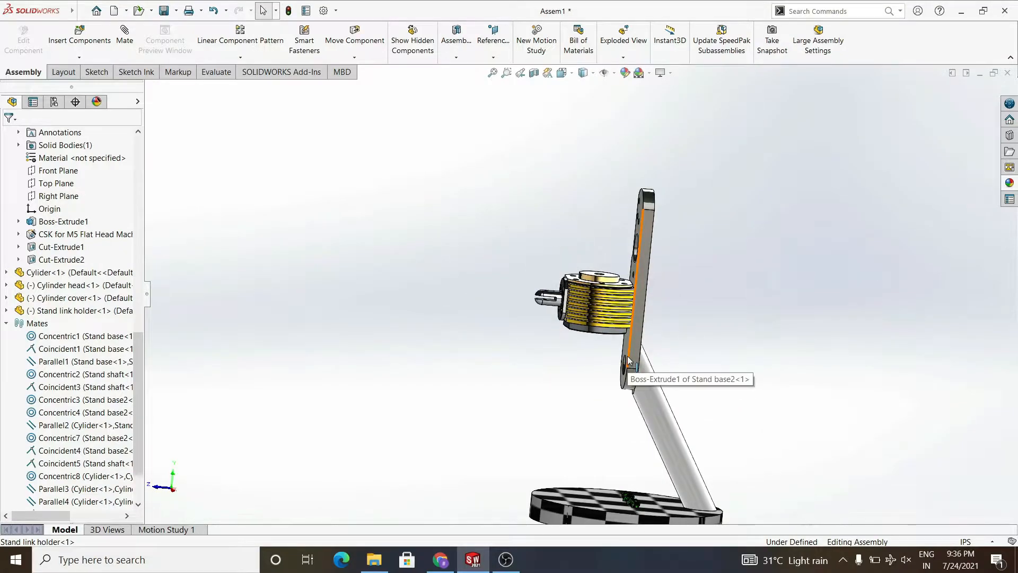
pyautogui.click(80, 38)
pyautogui.scroll(-3, 416, 157)
pyautogui.scroll(4, 350, 158)
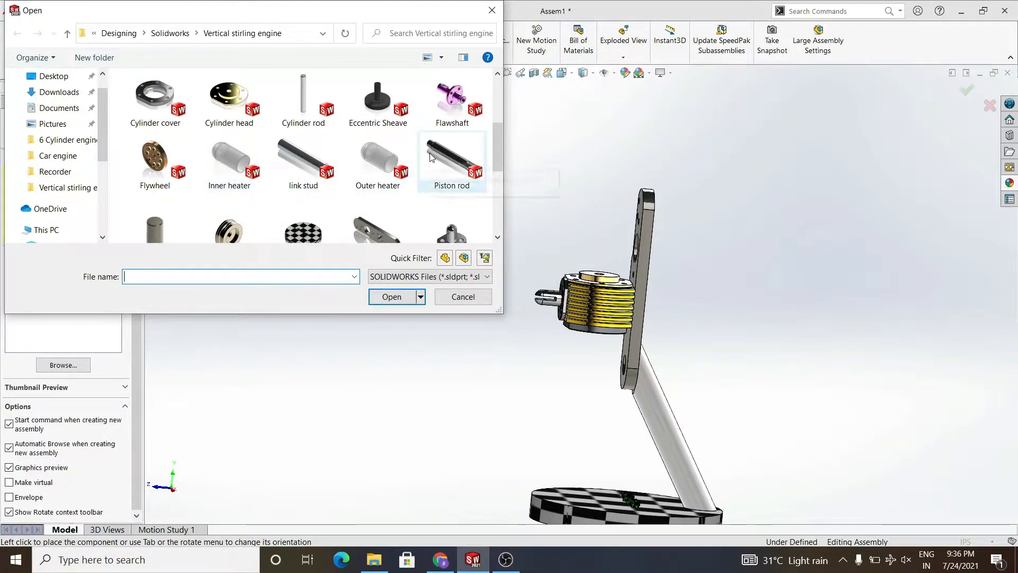
pyautogui.scroll(1, 366, 159)
pyautogui.scroll(1, 359, 165)
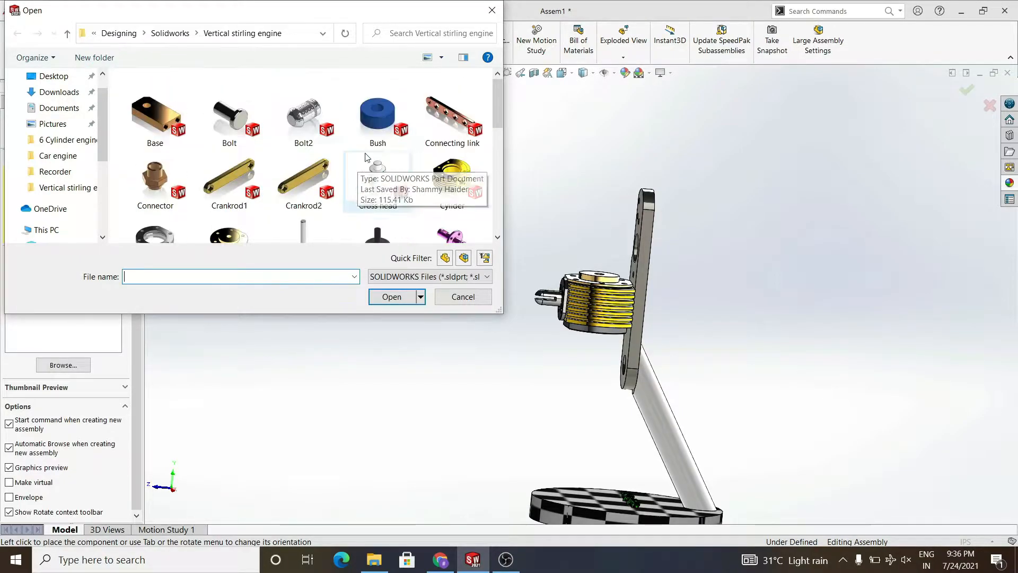
pyautogui.scroll(-2, 303, 191)
pyautogui.scroll(-2, 454, 200)
pyautogui.click(441, 158)
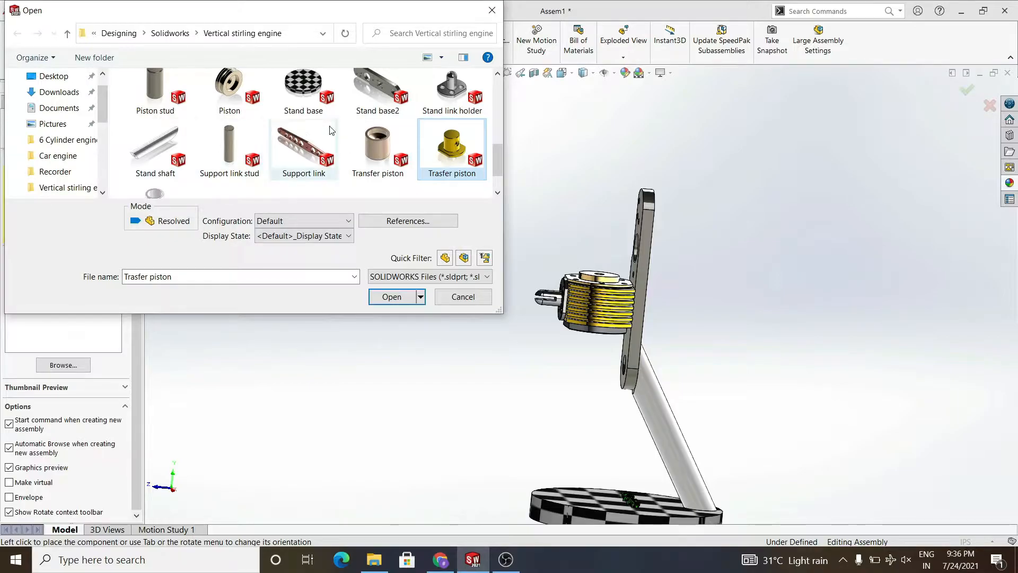
pyautogui.scroll(1, 252, 146)
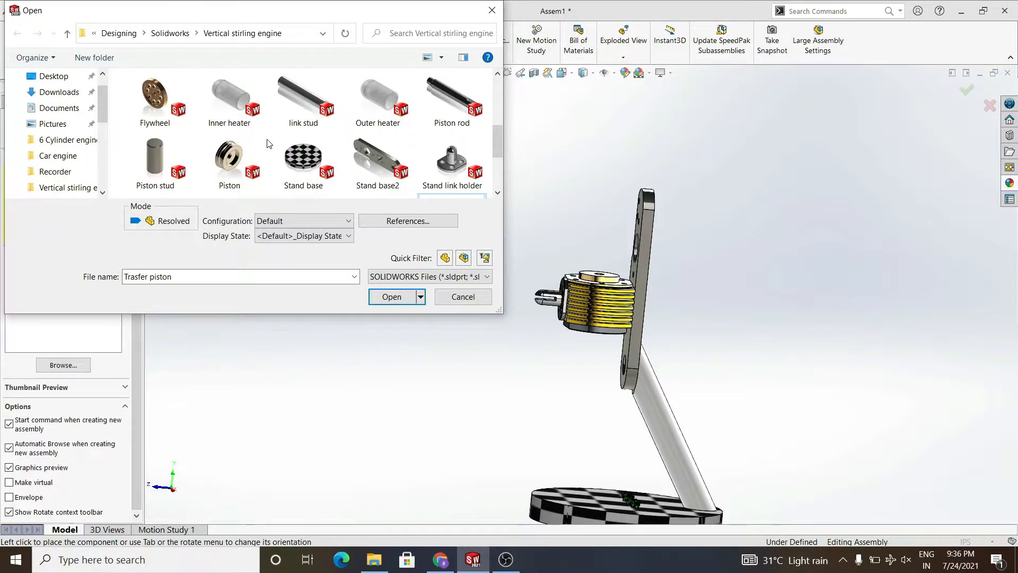
pyautogui.scroll(1, 297, 143)
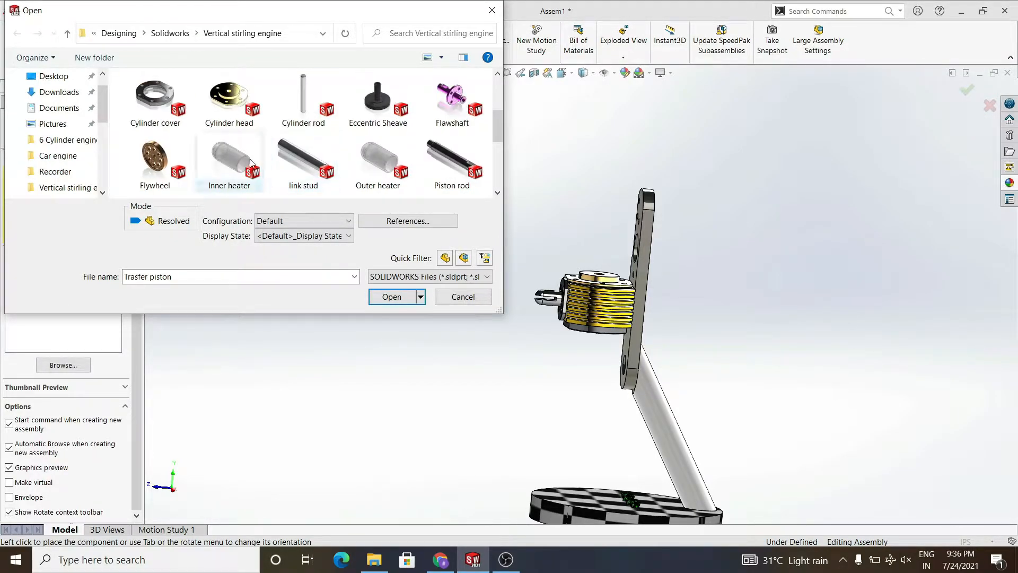
pyautogui.keyDown('ctrl'); pyautogui.click(452, 114); pyautogui.keyUp('ctrl')
pyautogui.click(391, 297)
# Step: Place the Flawshaft beside the stand plate and the Trasfer piston above it
pyautogui.moveTo(497, 274); pyautogui.dragTo(552, 260, button='middle')
pyautogui.click(553, 269)
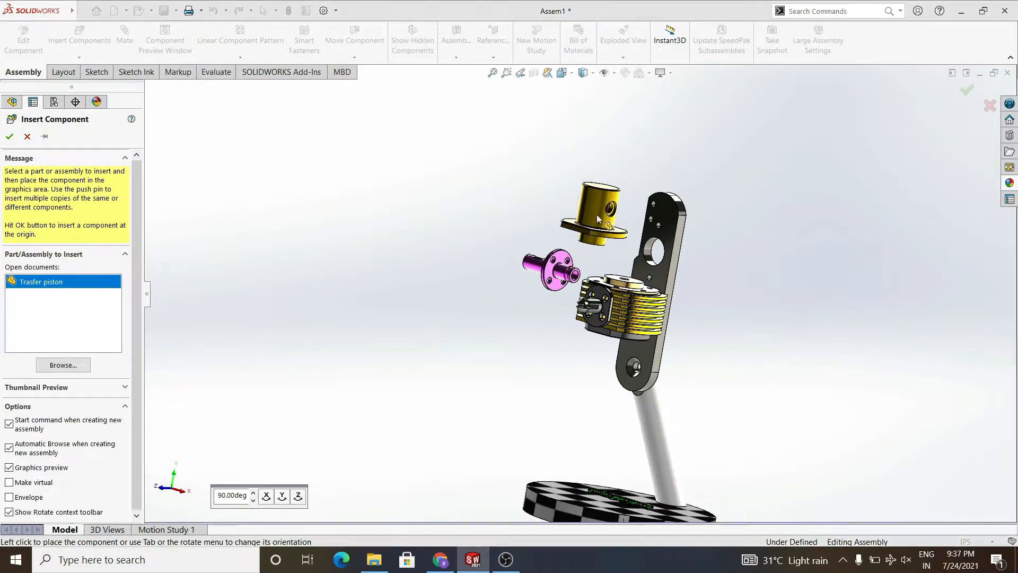
pyautogui.click(597, 210)
# Step: Mate the Flawshaft's cylindrical end concentric with the matching hole in Stand base2 and pull the shaft clear of the plate
pyautogui.moveTo(711, 355); pyautogui.dragTo(547, 375, button='middle')
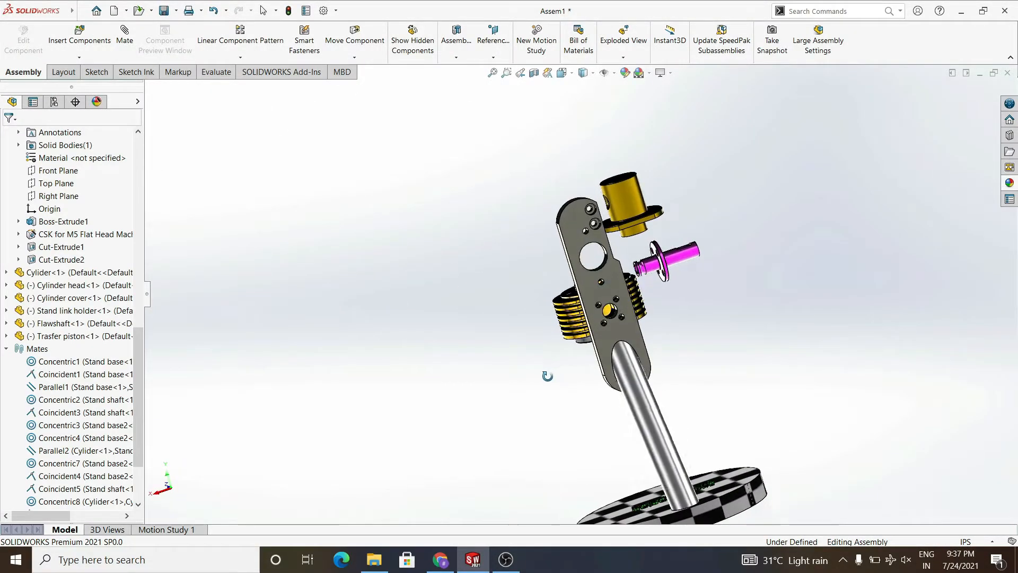
pyautogui.click(125, 37)
pyautogui.scroll(-5, 634, 299)
pyautogui.click(585, 282)
pyautogui.click(521, 391)
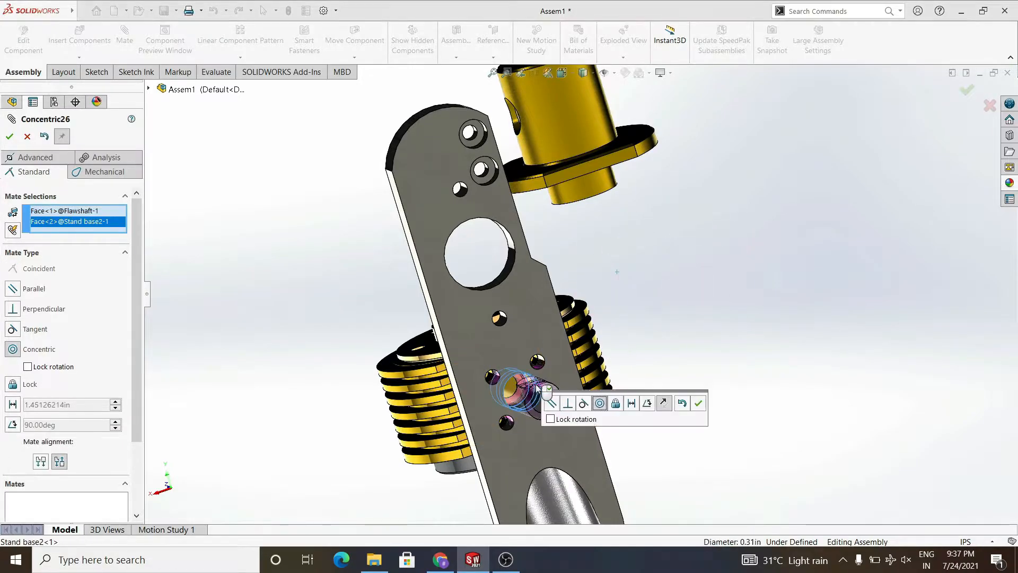
pyautogui.click(685, 403)
pyautogui.scroll(2, 684, 403)
pyautogui.moveTo(684, 403); pyautogui.dragTo(742, 398, button='middle')
pyautogui.moveTo(628, 381); pyautogui.dragTo(701, 389)
# Step: Try to mate a small Flawshaft flange hole concentric with the matching small hole in Stand base2
pyautogui.scroll(-7, 572, 350)
pyautogui.click(574, 344)
pyautogui.moveTo(574, 345); pyautogui.dragTo(531, 361, button='middle')
pyautogui.click(750, 309)
pyautogui.click(750, 310)
pyautogui.click(748, 320)
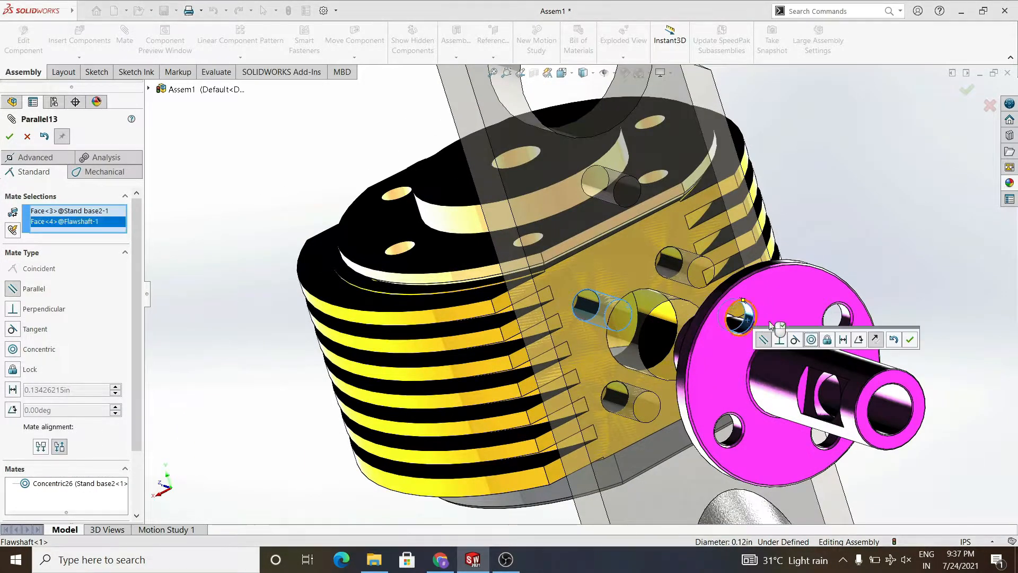
pyautogui.click(32, 349)
pyautogui.click(614, 348)
# Step: Add a coincident mate that seats the Flawshaft's flange on the outer face of Stand base2
pyautogui.click(645, 307)
pyautogui.moveTo(645, 307); pyautogui.dragTo(870, 371, button='middle')
pyautogui.click(908, 383)
pyautogui.click(999, 400)
pyautogui.moveTo(909, 425); pyautogui.dragTo(636, 396, button='middle')
pyautogui.click(843, 402)
# Step: Mate the Trasfer piston's short cylindrical boss concentric with the large hole in Stand base2
pyautogui.scroll(2, 845, 403)
pyautogui.moveTo(845, 403); pyautogui.dragTo(870, 390, button='middle')
pyautogui.scroll(4, 678, 162)
pyautogui.click(677, 162)
pyautogui.scroll(-5, 609, 247)
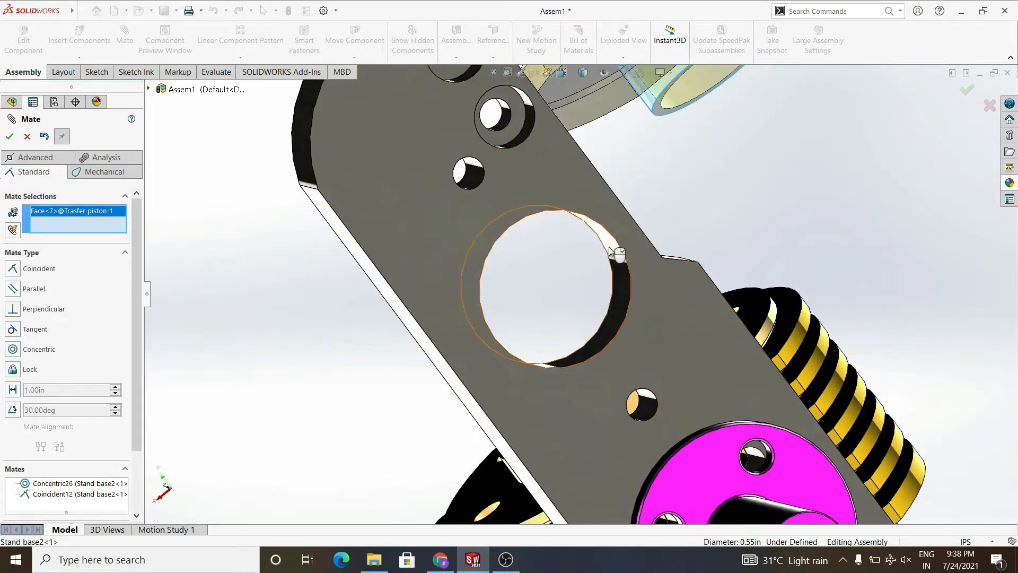
pyautogui.click(609, 247)
pyautogui.click(770, 234)
pyautogui.moveTo(770, 234); pyautogui.dragTo(710, 292, button='middle')
pyautogui.scroll(2, 672, 305)
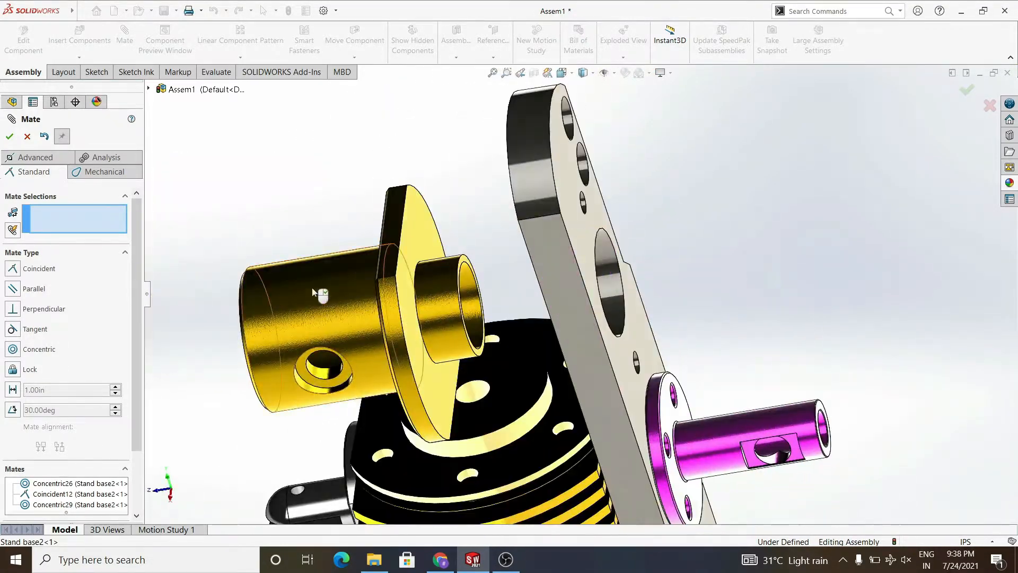
# Step: Edit the Trasfer piston's concentric mate and flip its alignment so the piston body points away from the cylinder side
pyautogui.press('Escape')
pyautogui.moveTo(138, 352); pyautogui.dragTo(138, 404)
pyautogui.click(88, 500)
pyautogui.click(93, 467)
pyautogui.click(41, 461)
pyautogui.rightClick(804, 281)
# Step: Add a coincident mate that seats the Trasfer piston's flange on the face of Stand base2, and finish mating
pyautogui.moveTo(883, 307); pyautogui.dragTo(901, 331, button='middle')
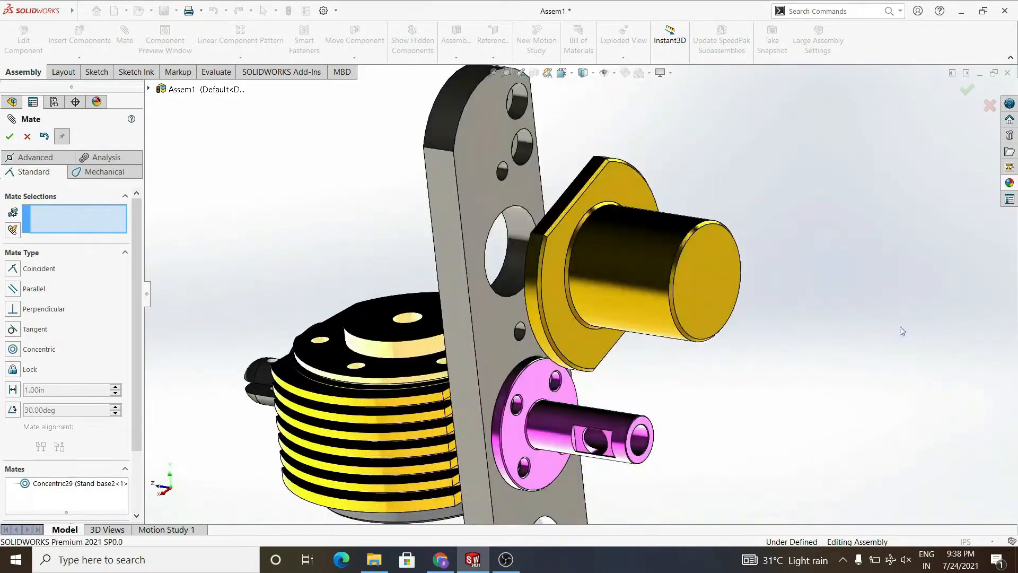
pyautogui.click(498, 197)
pyautogui.moveTo(497, 198); pyautogui.dragTo(546, 242, button='middle')
pyautogui.click(572, 302)
pyautogui.rightClick(571, 301)
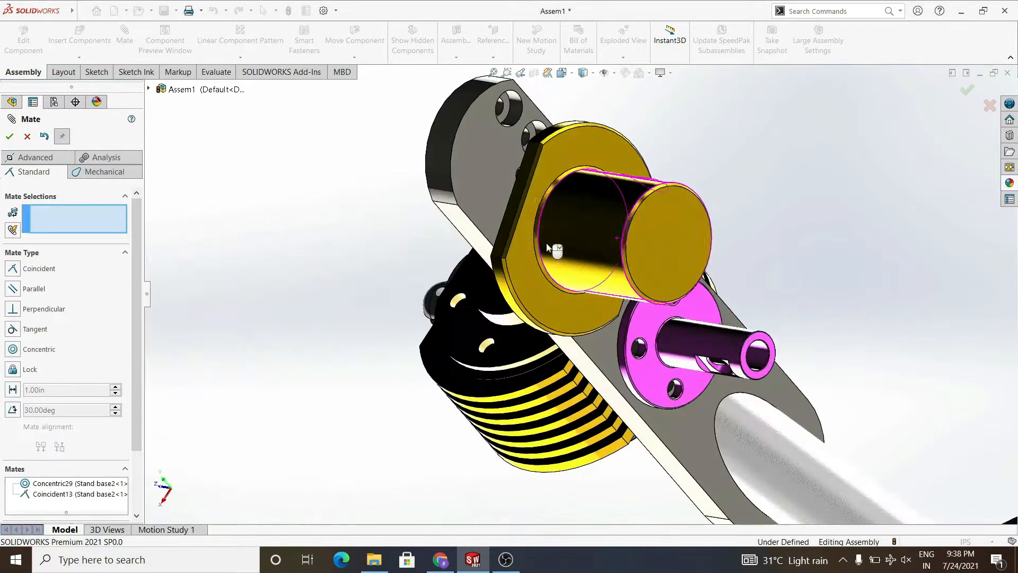
pyautogui.moveTo(614, 313); pyautogui.dragTo(589, 244, button='middle')
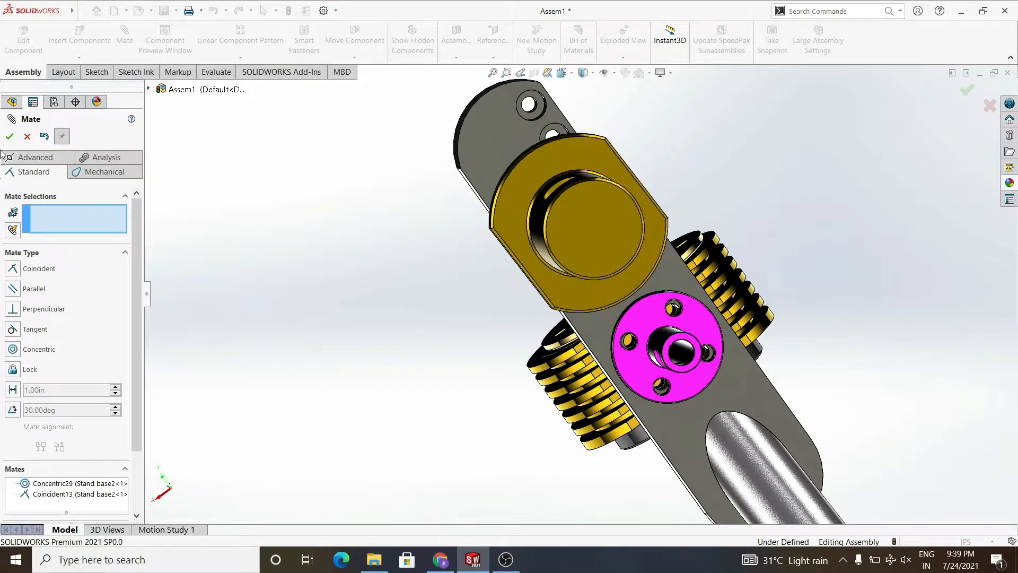
pyautogui.click(10, 136)
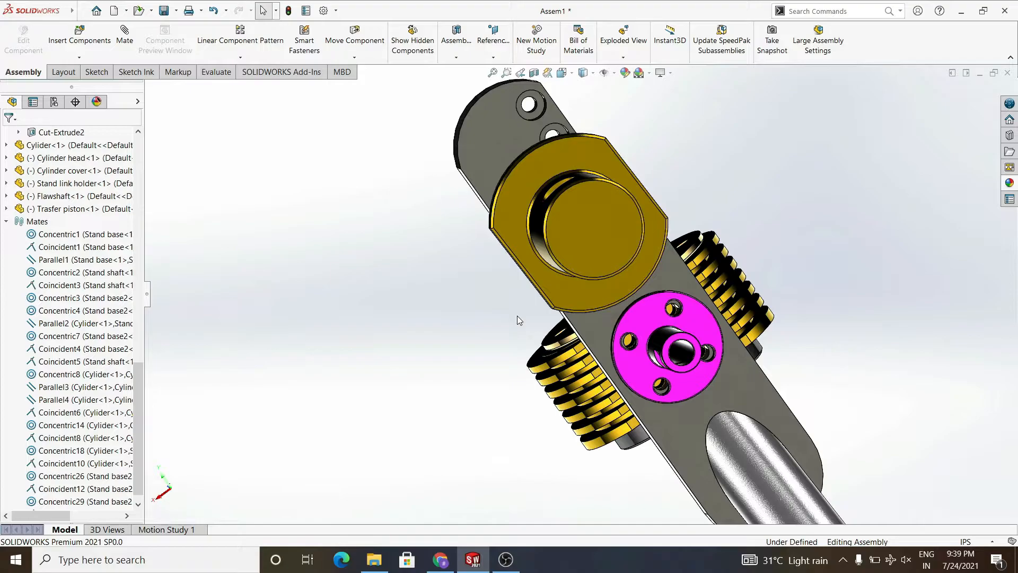
# Step: Insert the Support link part and place it in front of the Stand link holder
pyautogui.moveTo(547, 412); pyautogui.dragTo(681, 305, button='middle')
pyautogui.moveTo(138, 408); pyautogui.dragTo(139, 346)
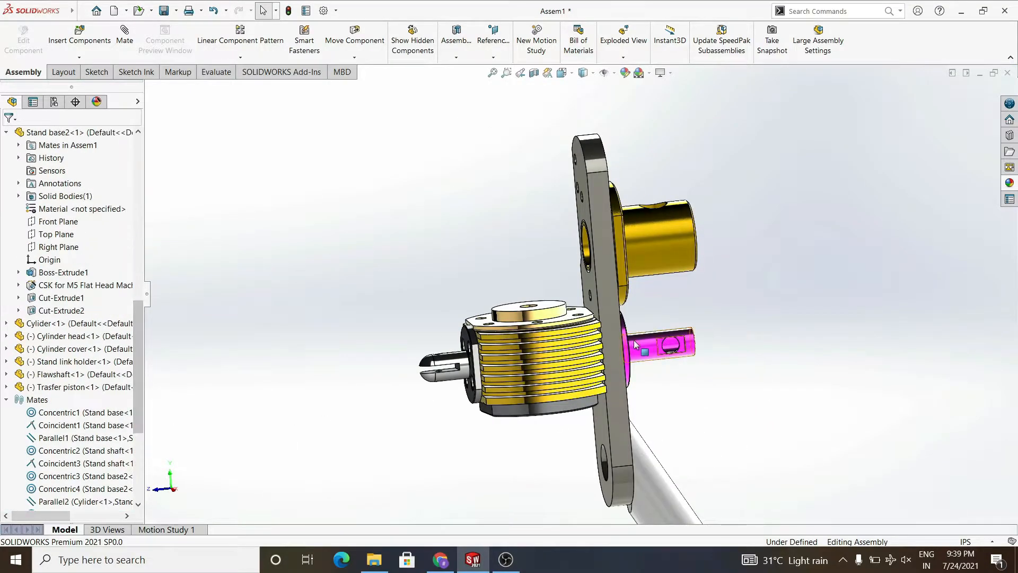
pyautogui.click(79, 42)
pyautogui.click(66, 365)
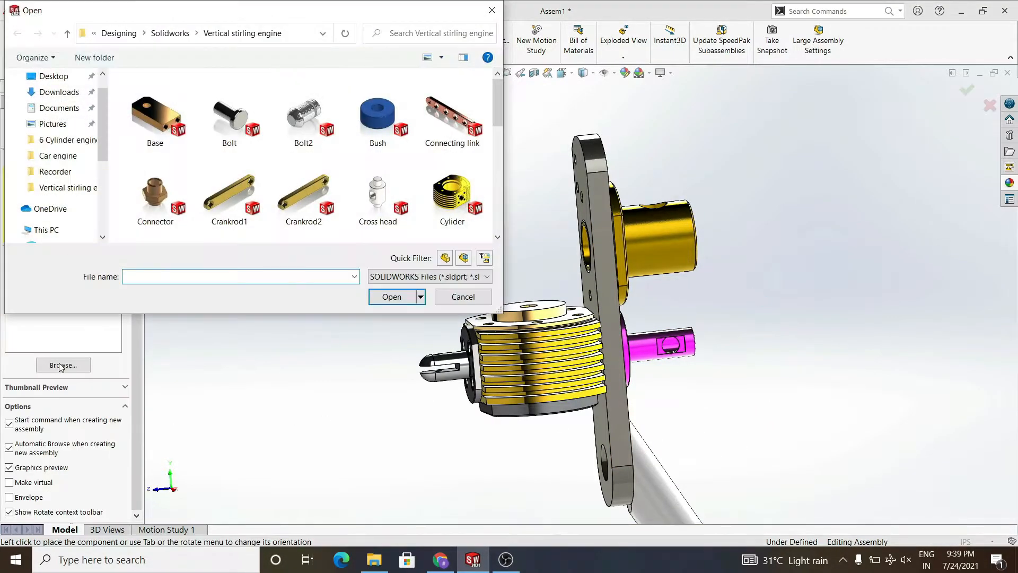
pyautogui.click(436, 127)
pyautogui.scroll(-5, 422, 154)
pyautogui.click(300, 106)
pyautogui.click(396, 296)
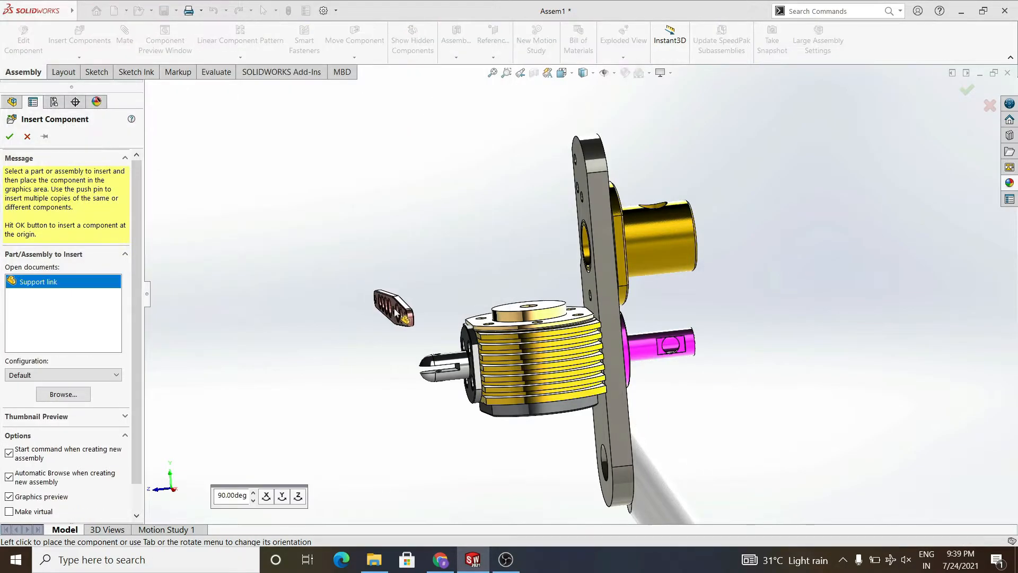
pyautogui.click(377, 357)
# Step: Mate the small hole at the Support link's end concentric with the pin hole in the Stand link holder's fork
pyautogui.moveTo(409, 384); pyautogui.dragTo(482, 387, button='middle')
pyautogui.scroll(-7, 457, 398)
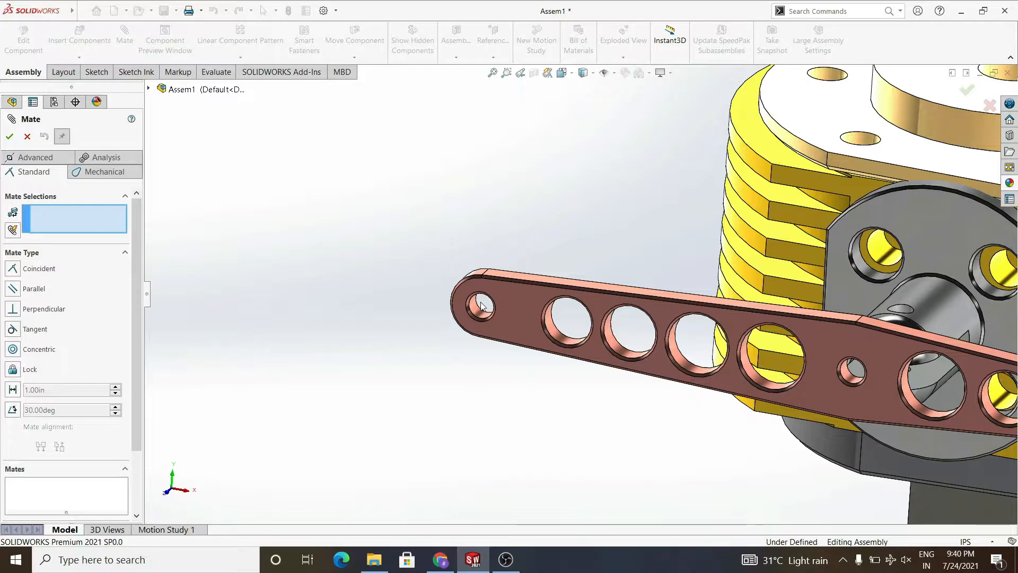
pyautogui.click(481, 306)
pyautogui.scroll(-2, 931, 385)
pyautogui.click(850, 267)
pyautogui.click(966, 236)
pyautogui.click(965, 237)
pyautogui.click(1002, 235)
# Step: Add a centered width mate between the Support link's two side faces and the inner faces of the holder's fork slot
pyautogui.click(33, 159)
pyautogui.click(13, 304)
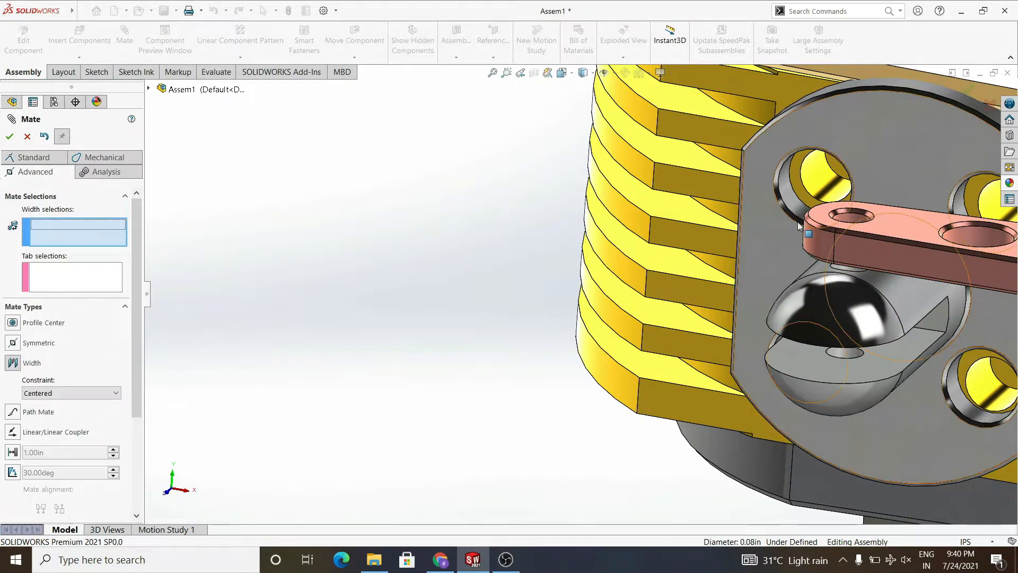
pyautogui.click(916, 227)
pyautogui.scroll(3, 916, 227)
pyautogui.moveTo(924, 330); pyautogui.dragTo(902, 175, button='middle')
pyautogui.click(797, 204)
pyautogui.moveTo(765, 253); pyautogui.dragTo(744, 416, button='middle')
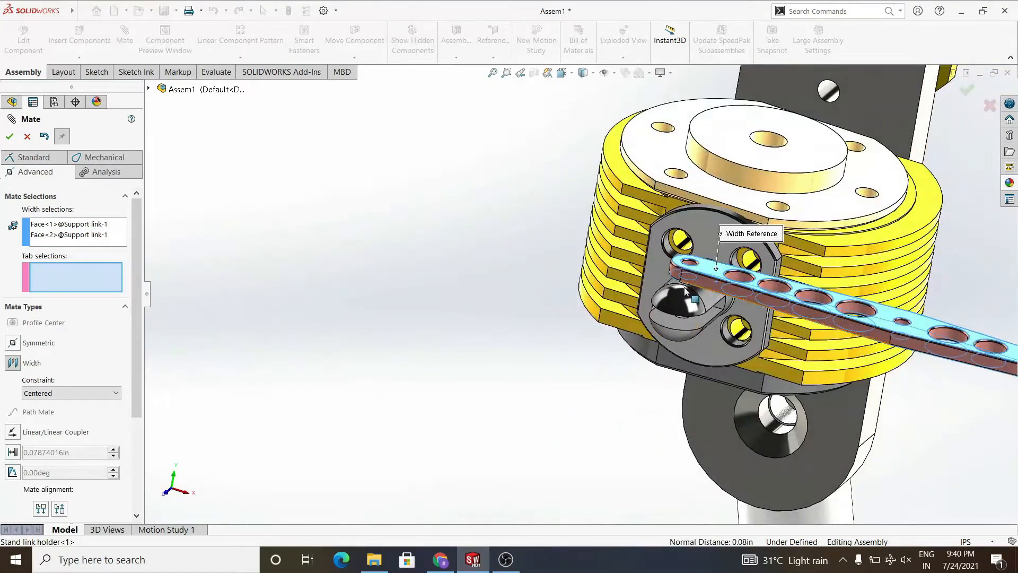
pyautogui.click(695, 280)
pyautogui.moveTo(698, 318); pyautogui.dragTo(692, 221, button='middle')
pyautogui.click(684, 323)
pyautogui.rightClick(685, 323)
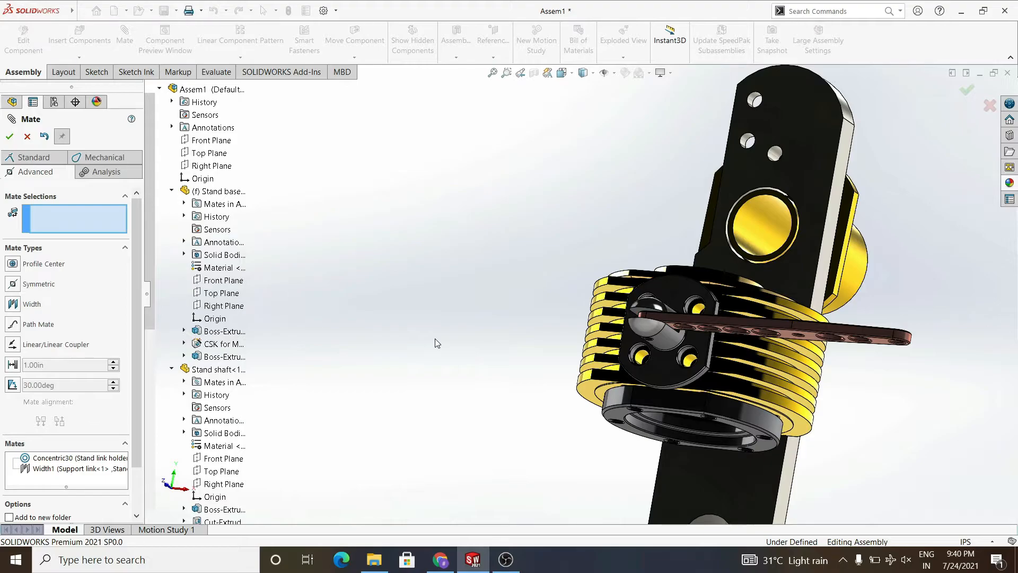
# Step: Swing the Support link about its pin and turn the Stand link holder so its flange holes roughly line up with the cylinder's
pyautogui.scroll(3, 764, 371)
pyautogui.moveTo(764, 371); pyautogui.dragTo(720, 402, button='middle')
pyautogui.moveTo(563, 415)
pyautogui.mouseDown()
pyautogui.moveTo(588, 411)
pyautogui.moveTo(576, 424)
pyautogui.mouseUp()
pyautogui.scroll(-3, 664, 386)
pyautogui.moveTo(644, 375); pyautogui.dragTo(665, 374, button='middle')
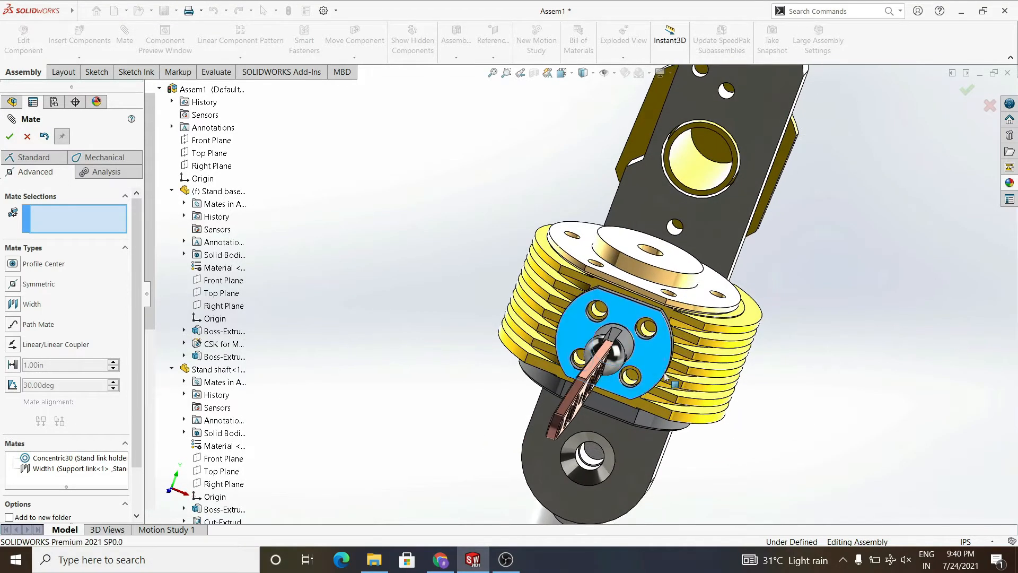
pyautogui.moveTo(666, 373); pyautogui.dragTo(662, 380)
# Step: Try to mate the Stand link holder's upper flange hole concentric with the cylinder's screw hole behind it, and cancel the mate
pyautogui.scroll(-6, 630, 328)
pyautogui.click(497, 270)
pyautogui.click(489, 297)
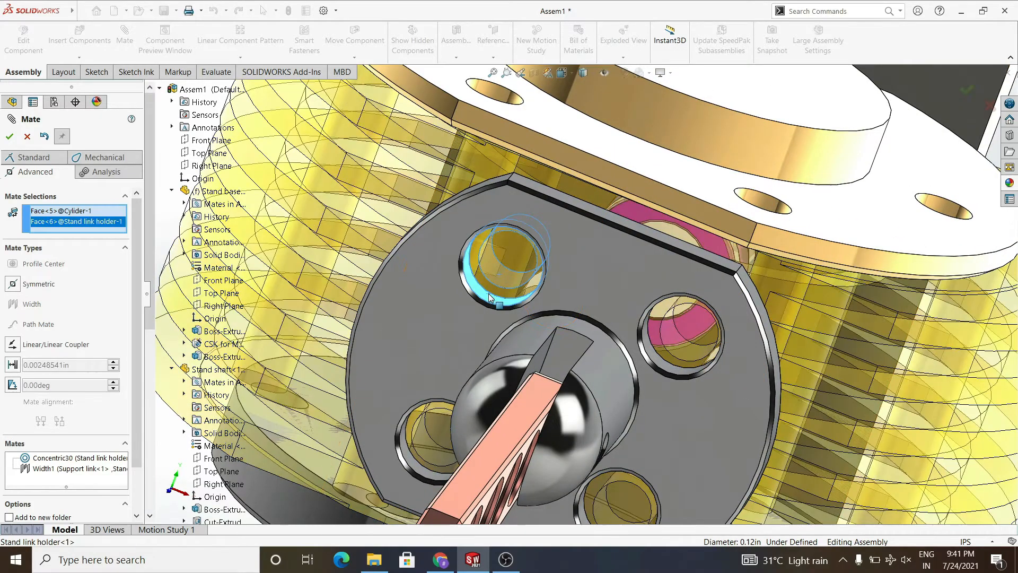
pyautogui.click(3, 154)
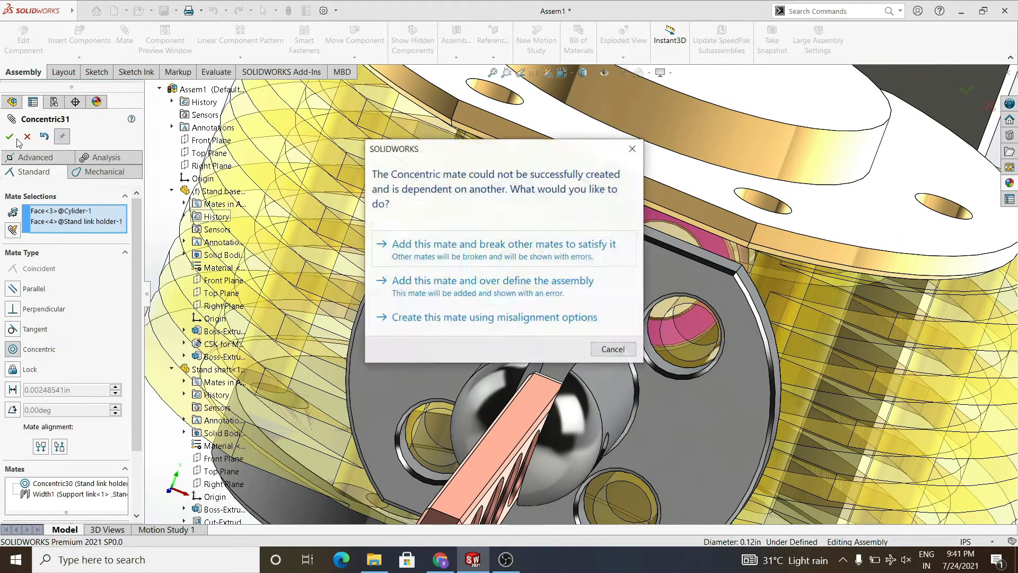
pyautogui.click(632, 149)
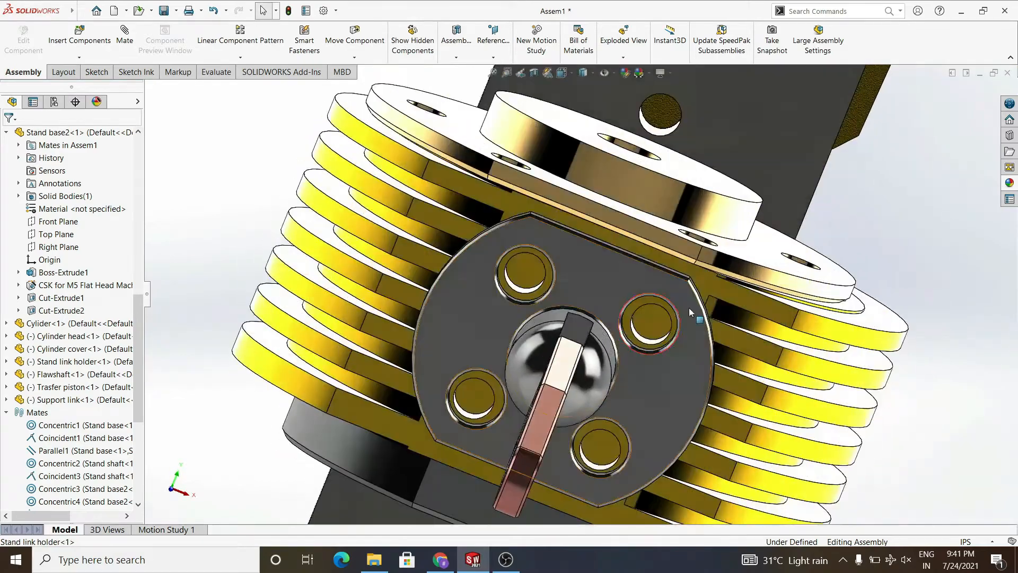
pyautogui.click(695, 322)
pyautogui.scroll(4, 694, 321)
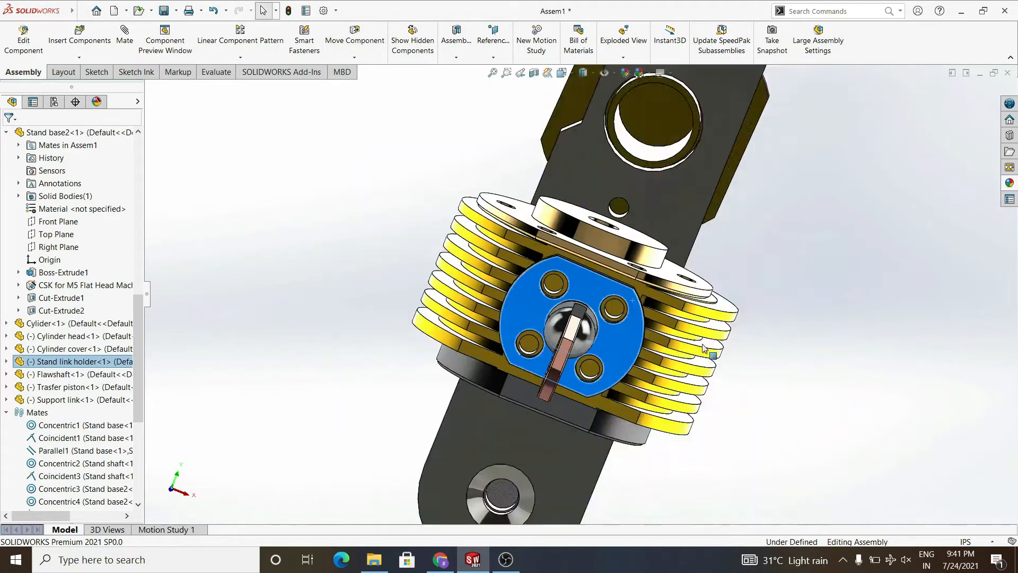